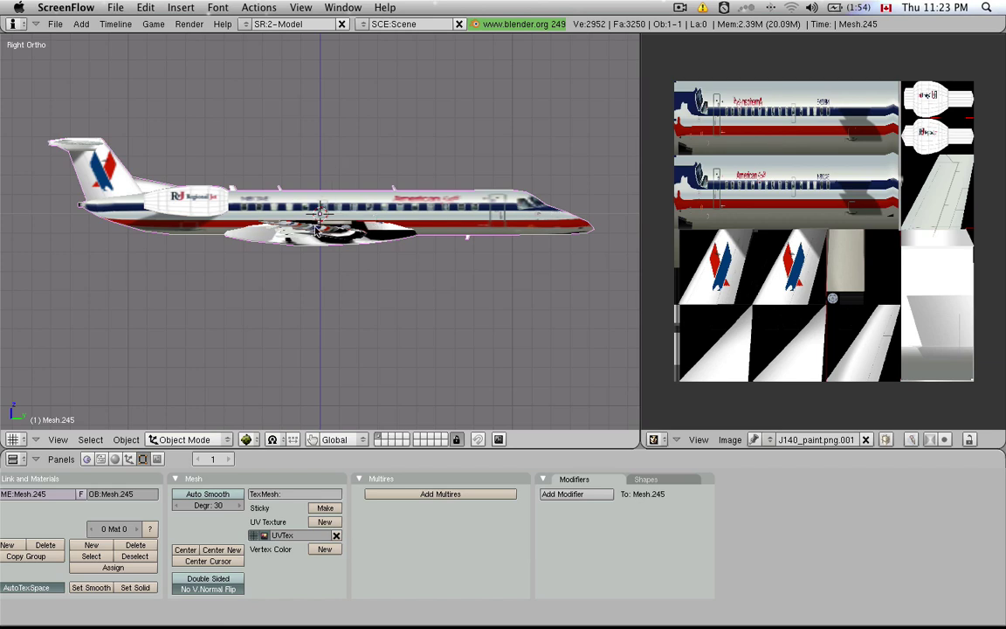
- Add a cube mesh at the 3D cursor in the middle of the airplane's fuselage
{"action": "key", "text": "space"}
{"action": "mouse_move", "coordinate": [419, 255]}
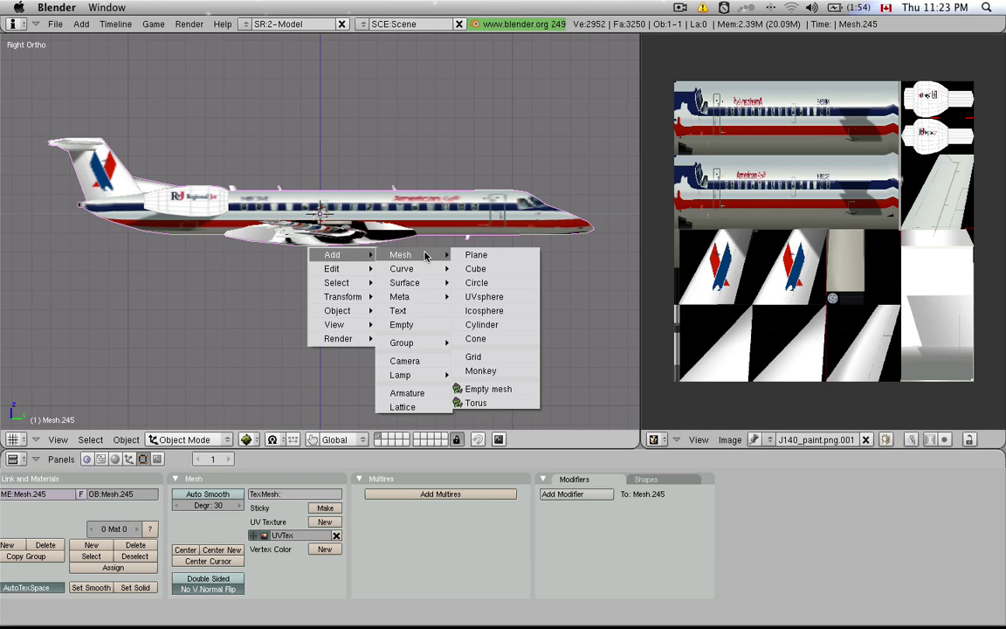
{"action": "left_click", "coordinate": [485, 271]}
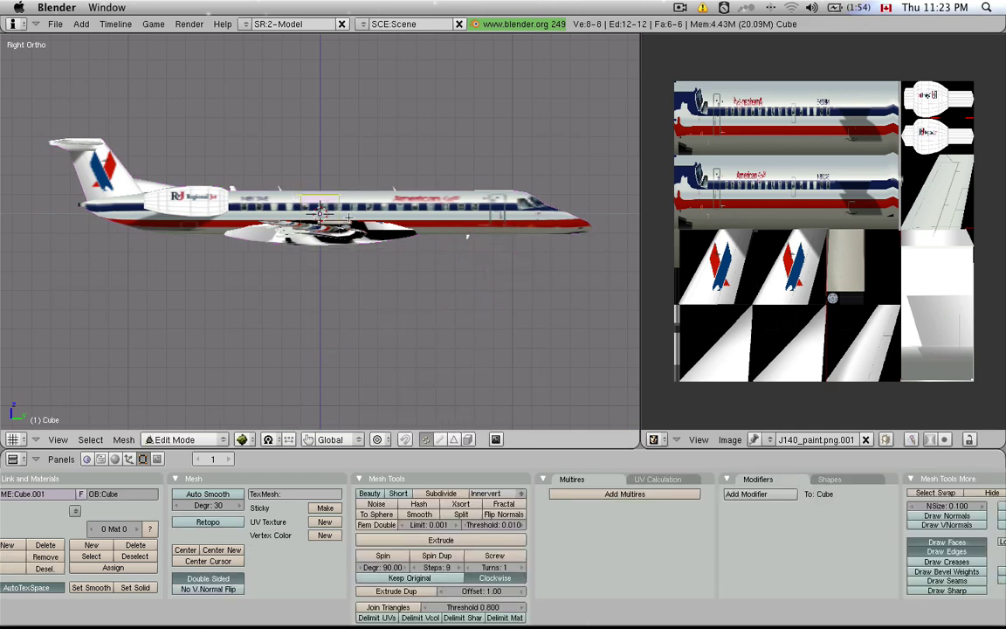
{"action": "key", "text": "Tab"}
{"action": "key", "text": "Tab"}
{"action": "scroll", "coordinate": [470, 304], "scroll_direction": "up", "scroll_amount": 3}
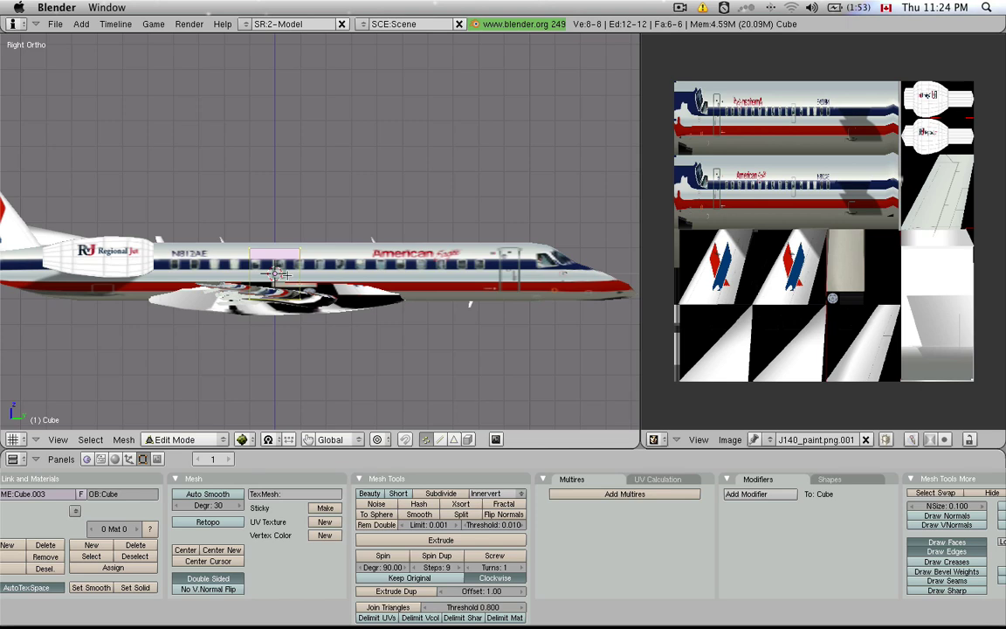
- Try to move the cube's vertices straight up 5 units in Edit Mode, then undo the move
{"action": "key", "text": "g"}
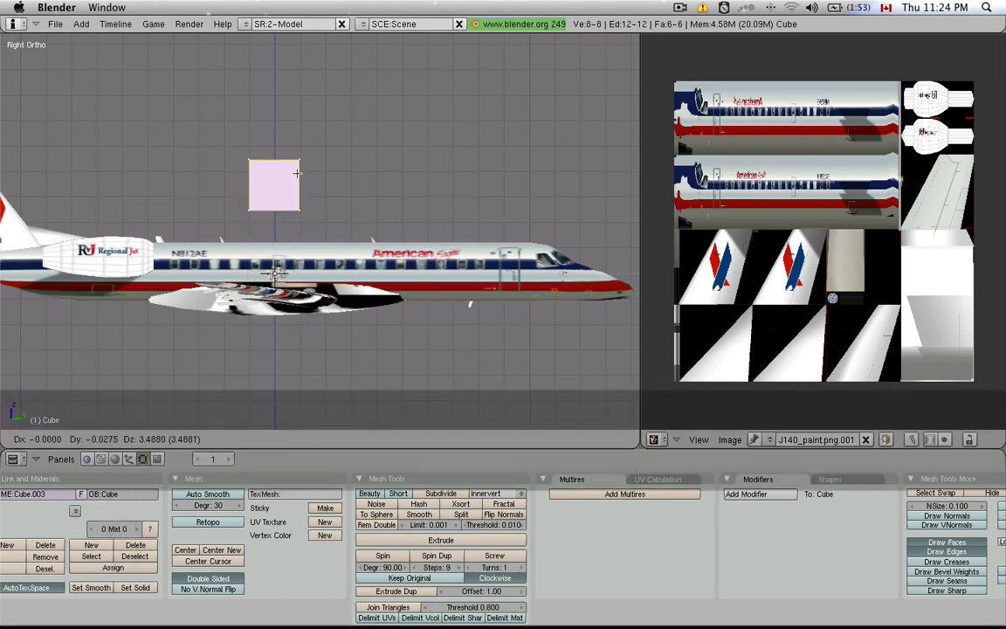
{"action": "key", "text": "z"}
{"action": "key", "text": "z"}
{"action": "key", "text": "z"}
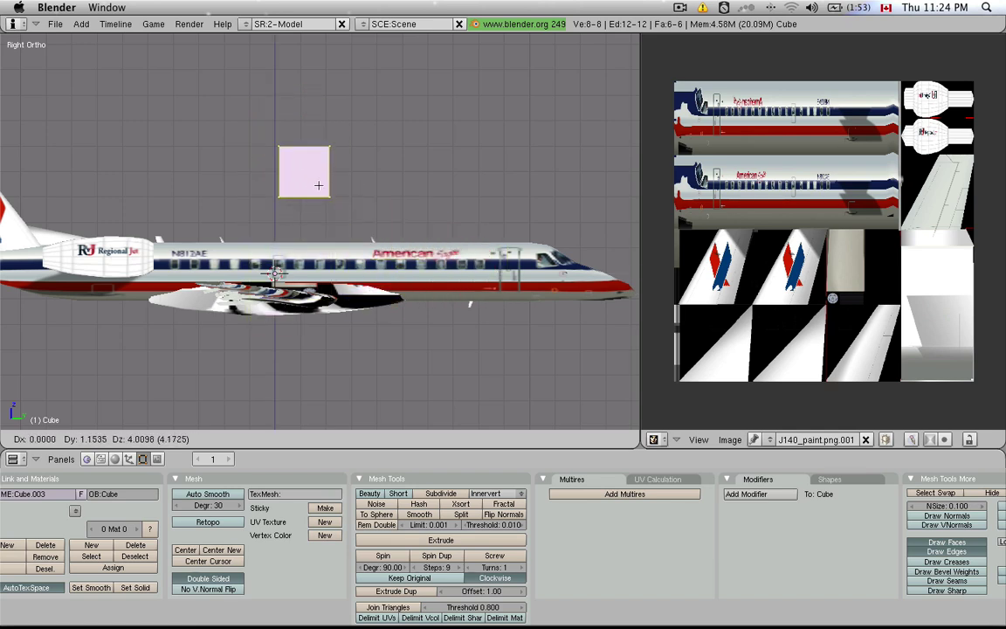
{"action": "key", "text": "ctrl"}
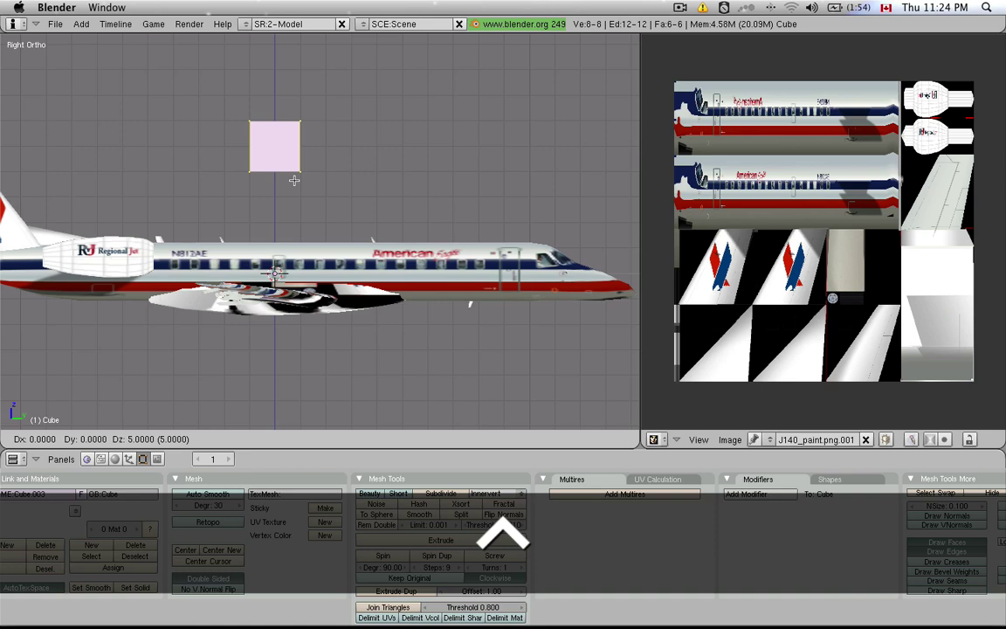
{"action": "left_click", "coordinate": [294, 158]}
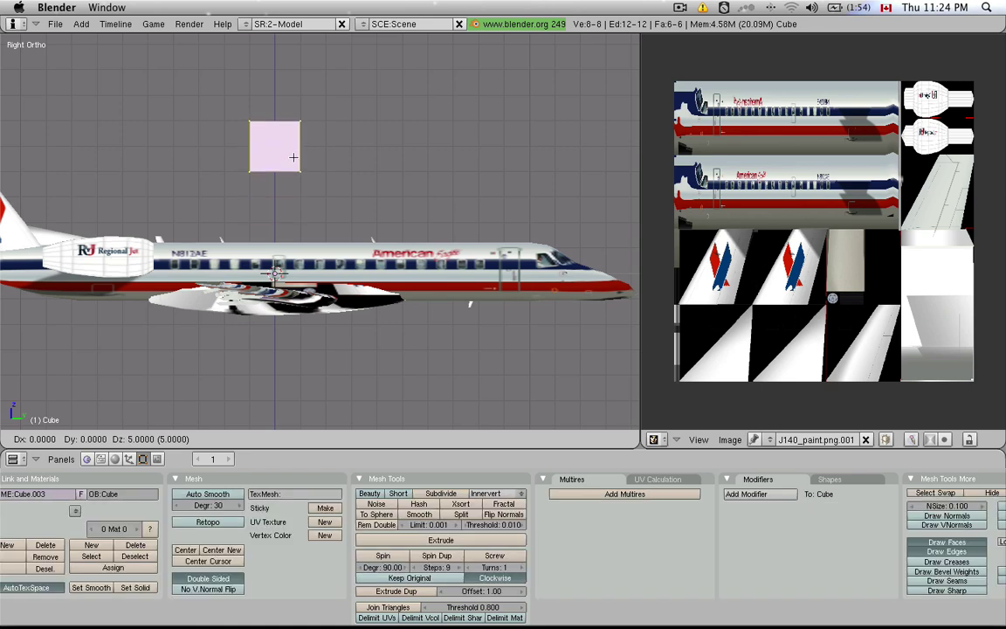
{"action": "key", "text": "ctrl+z"}
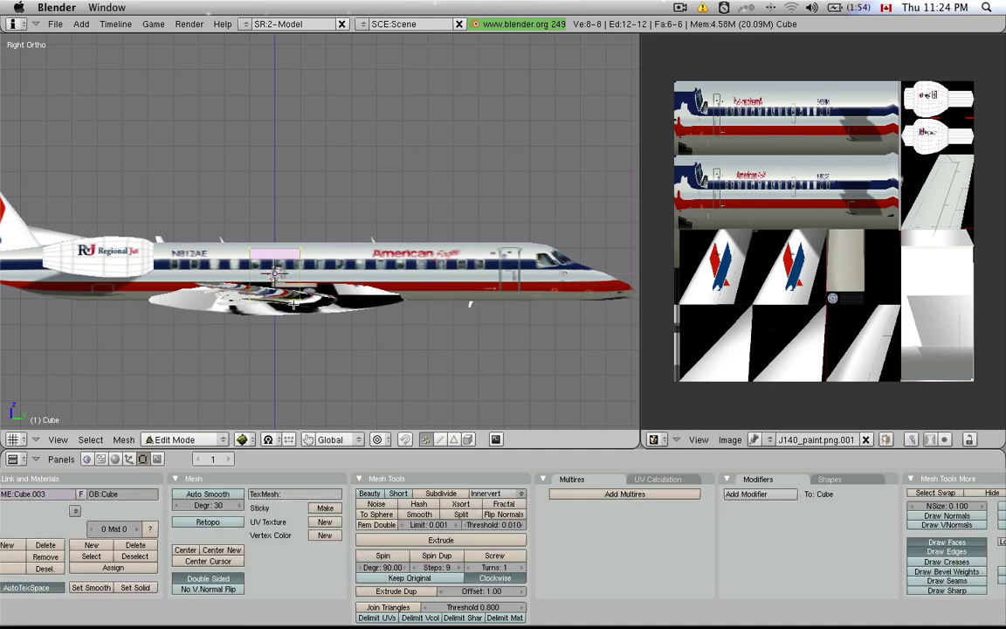
{"action": "key", "text": "Tab"}
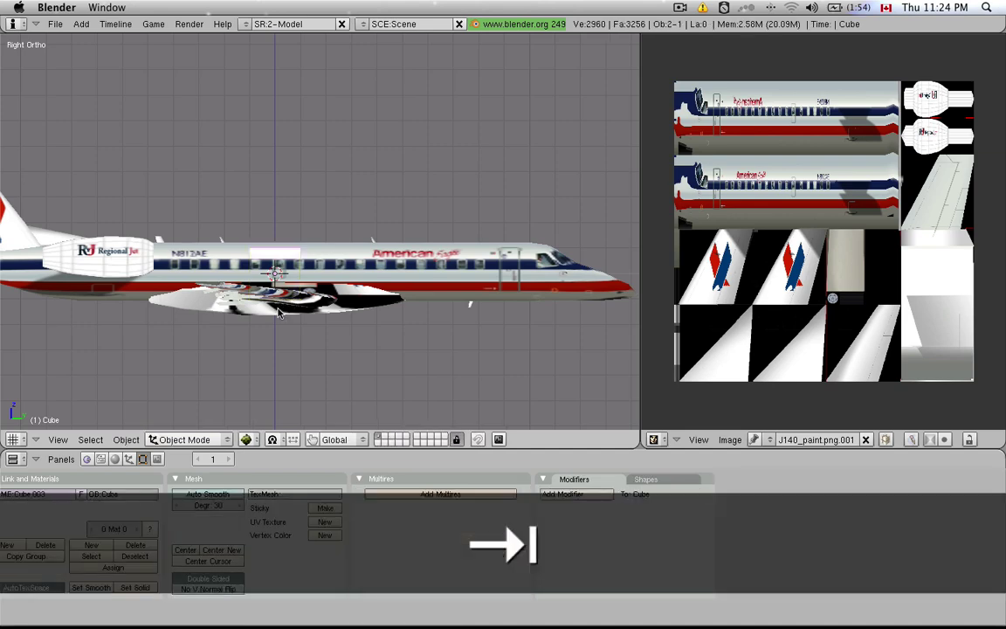
{"action": "key", "text": "g"}
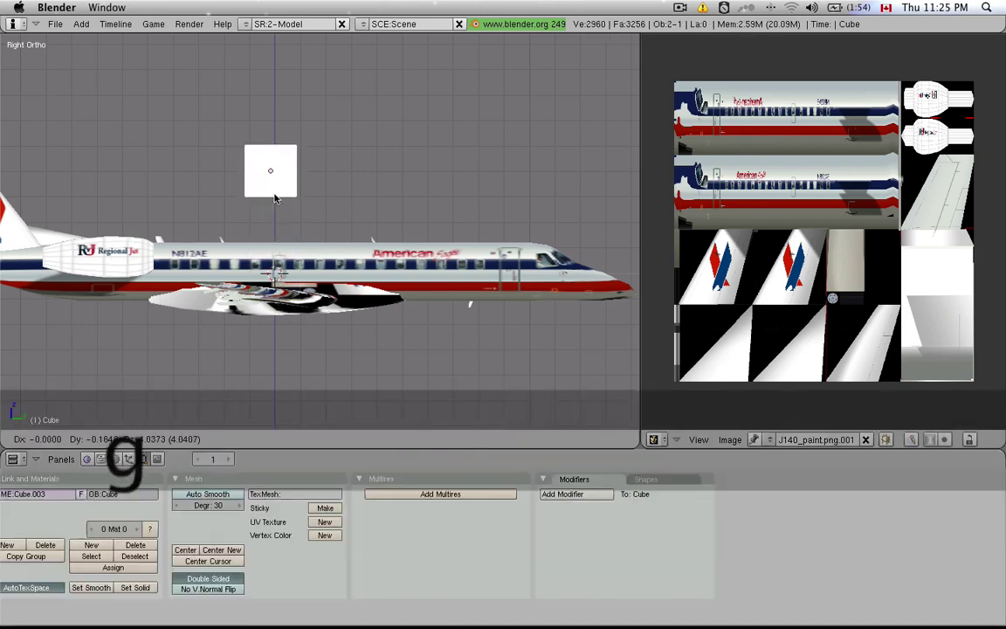
{"action": "key", "text": "ctrl"}
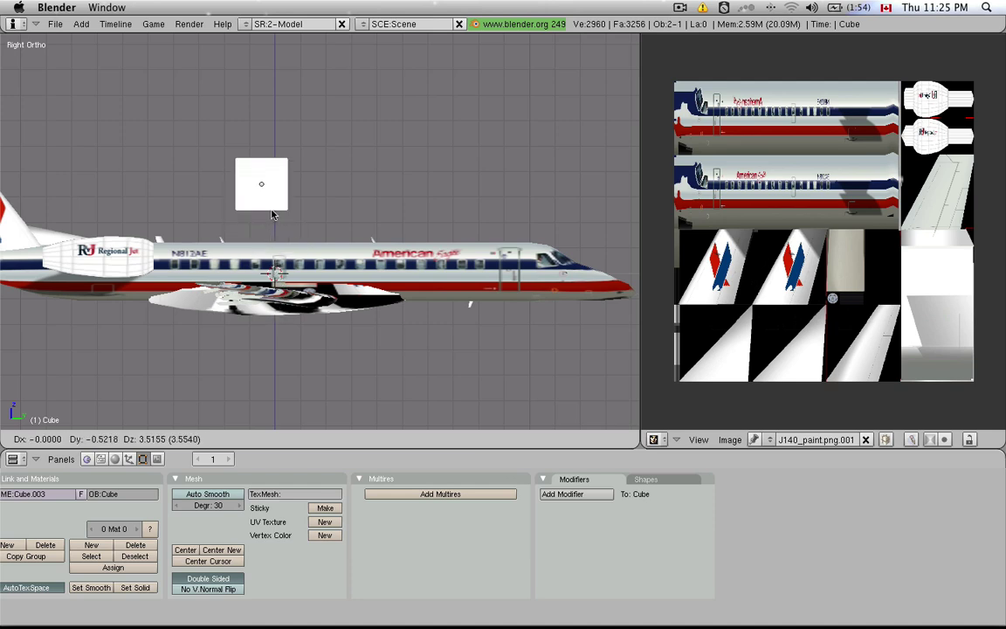
{"action": "key", "text": "z"}
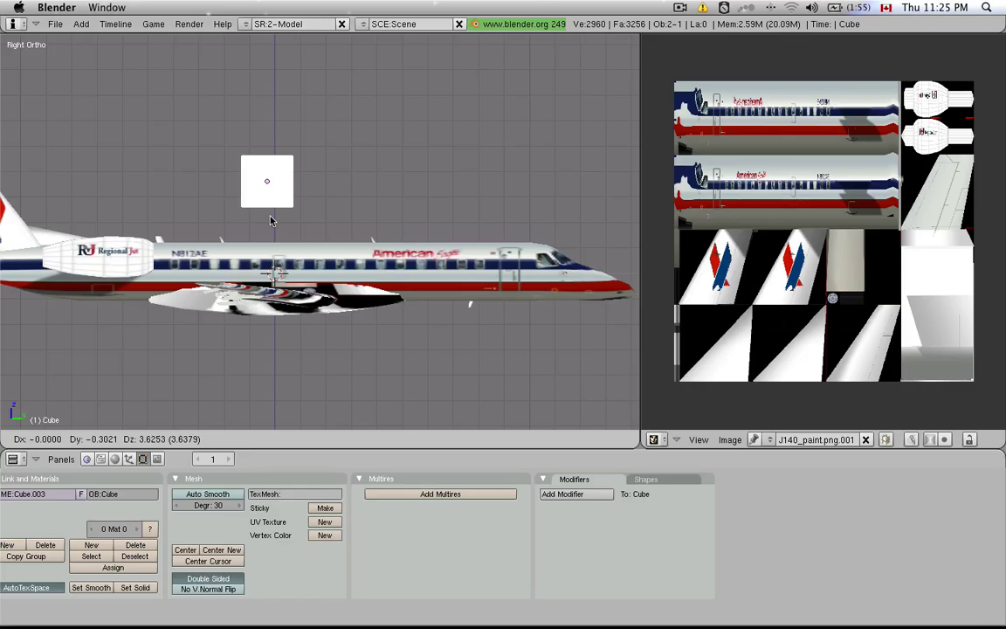
{"action": "key", "text": "Escape"}
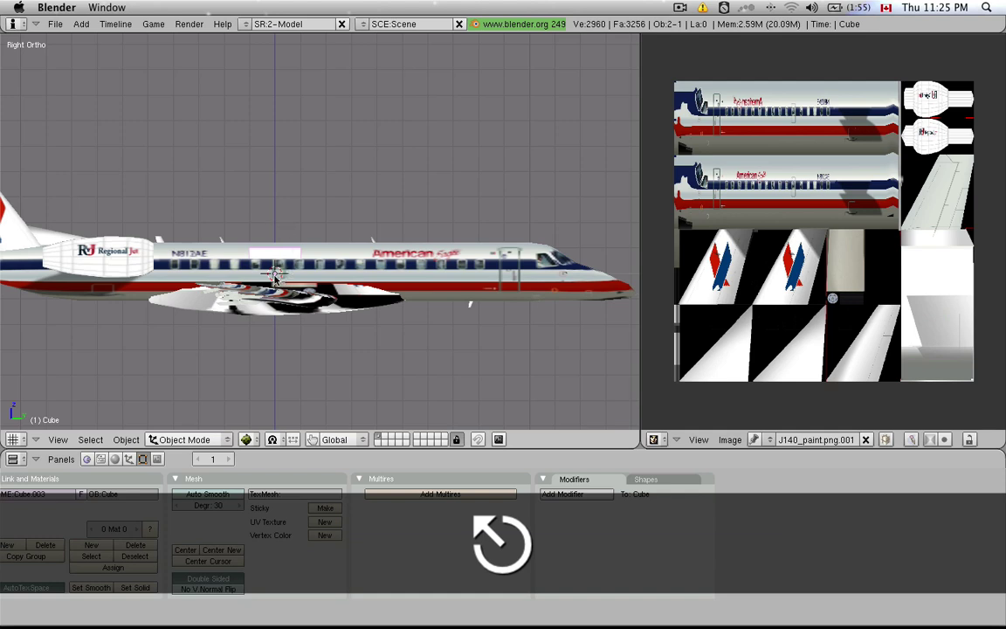
{"action": "key", "text": "Tab"}
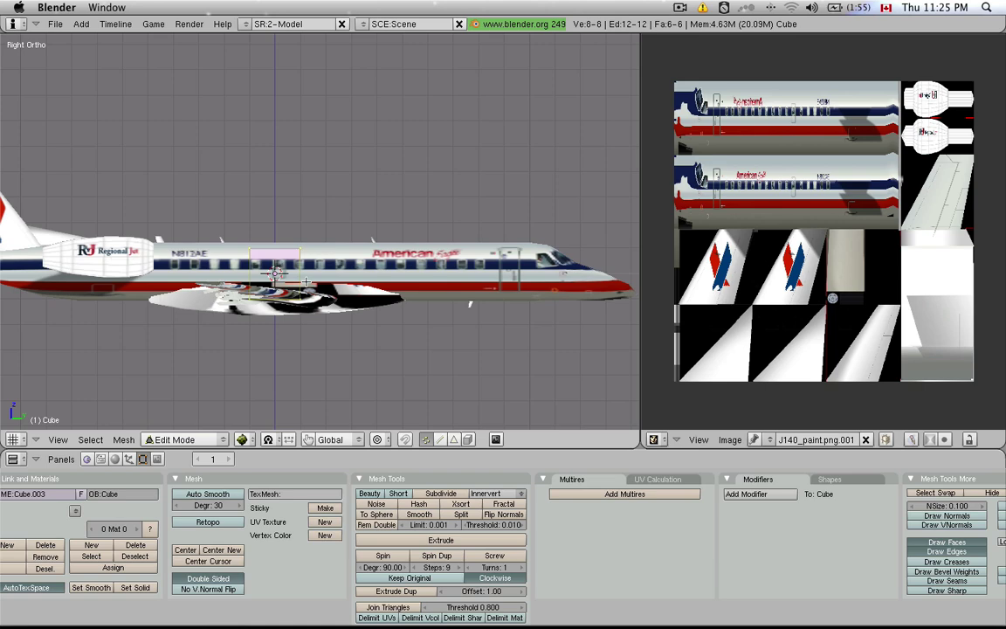
{"action": "key", "text": "Tab"}
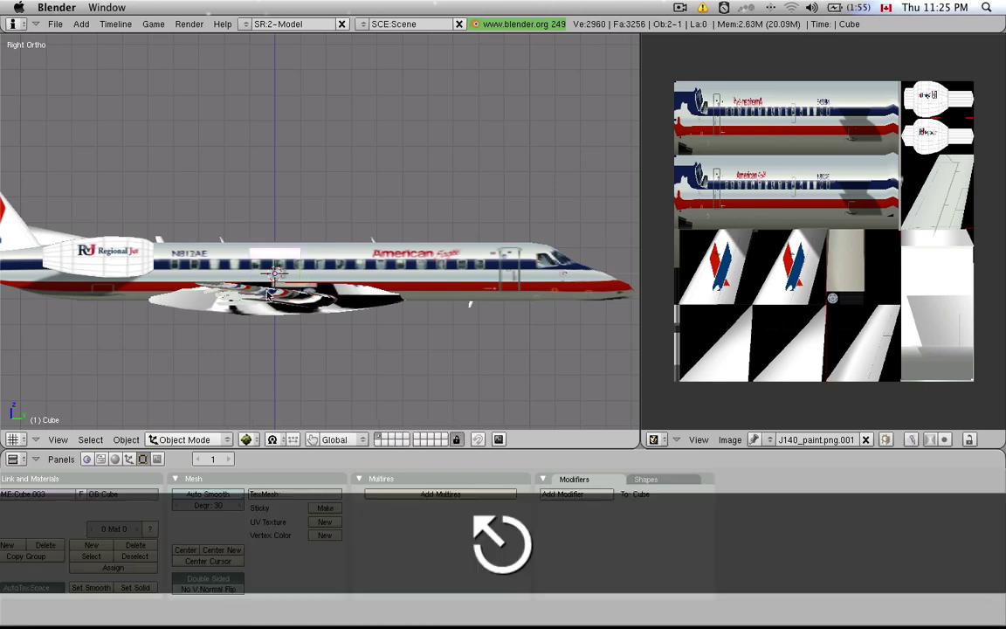
- Move the cube in Object Mode 11 units along the global Y axis to the airplane's nose
{"action": "key", "text": "g"}
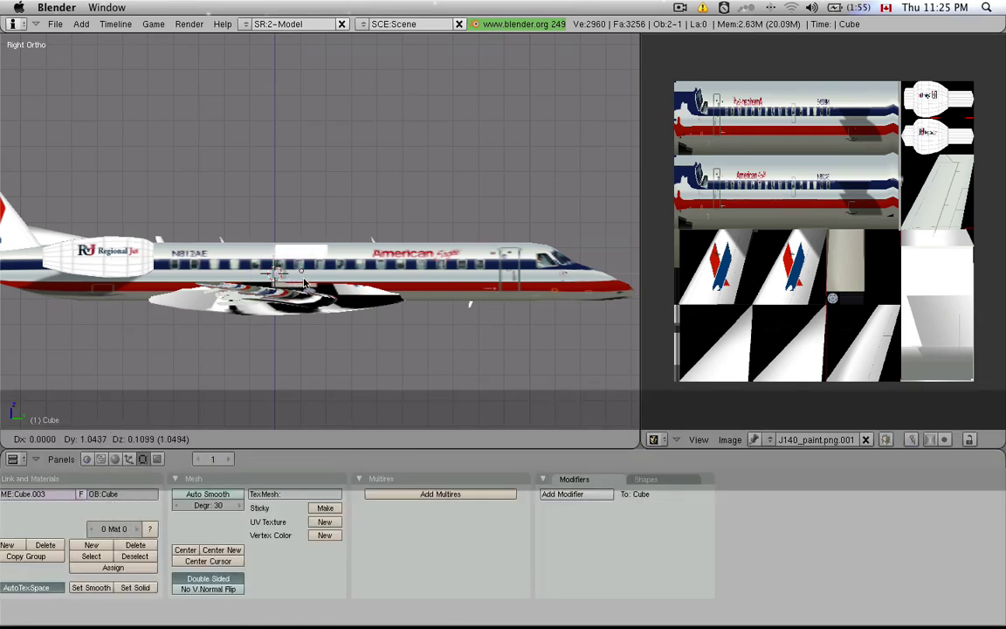
{"action": "middle_click", "coordinate": [390, 274]}
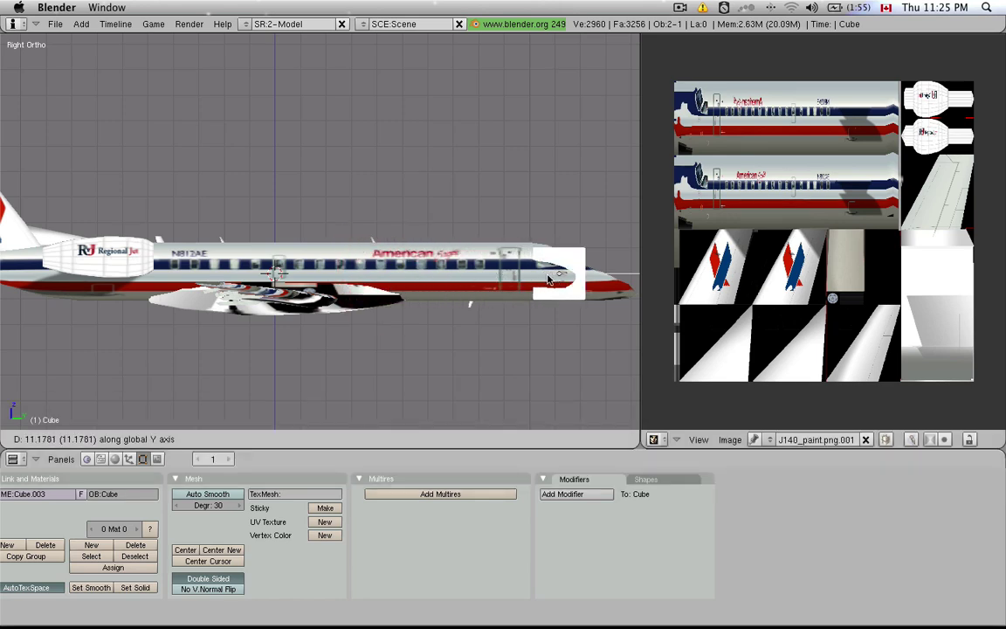
{"action": "key", "text": "ctrl"}
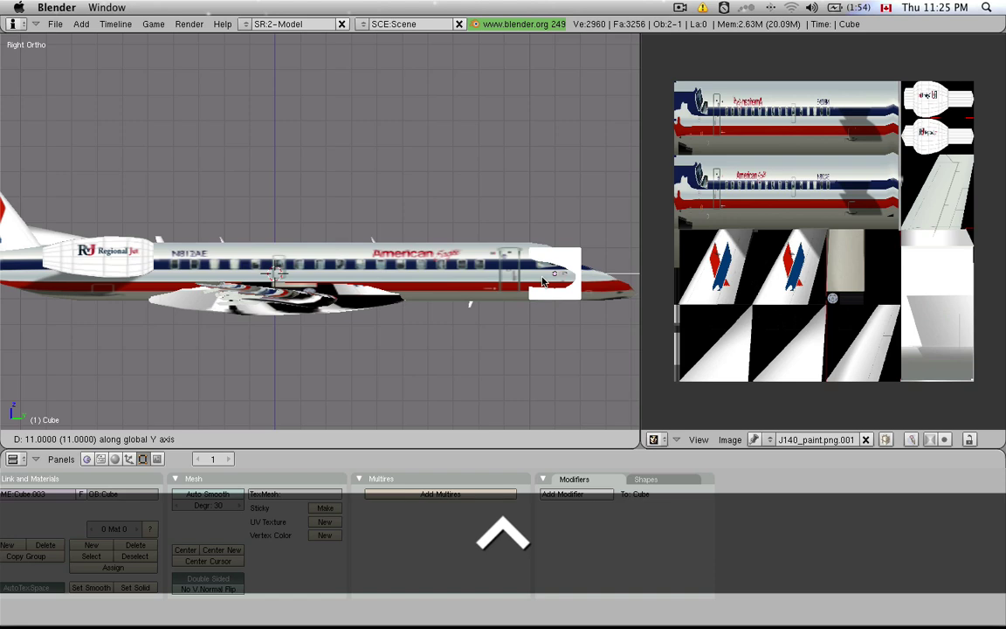
{"action": "left_click", "coordinate": [542, 282]}
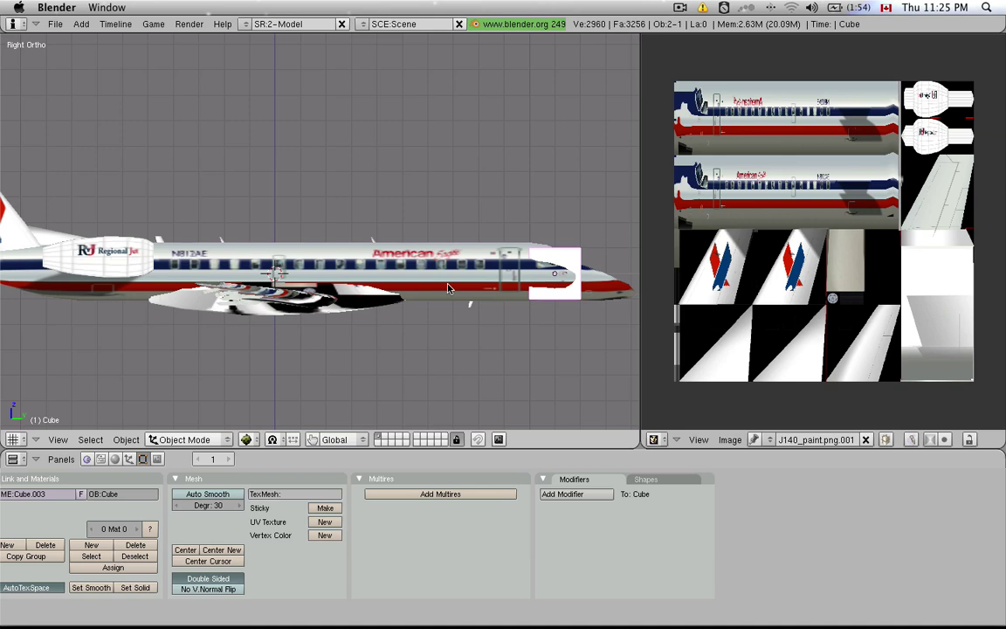
- Move the airplane mesh to layer 4, leaving only the cube on the visible layer
{"action": "right_click", "coordinate": [448, 289]}
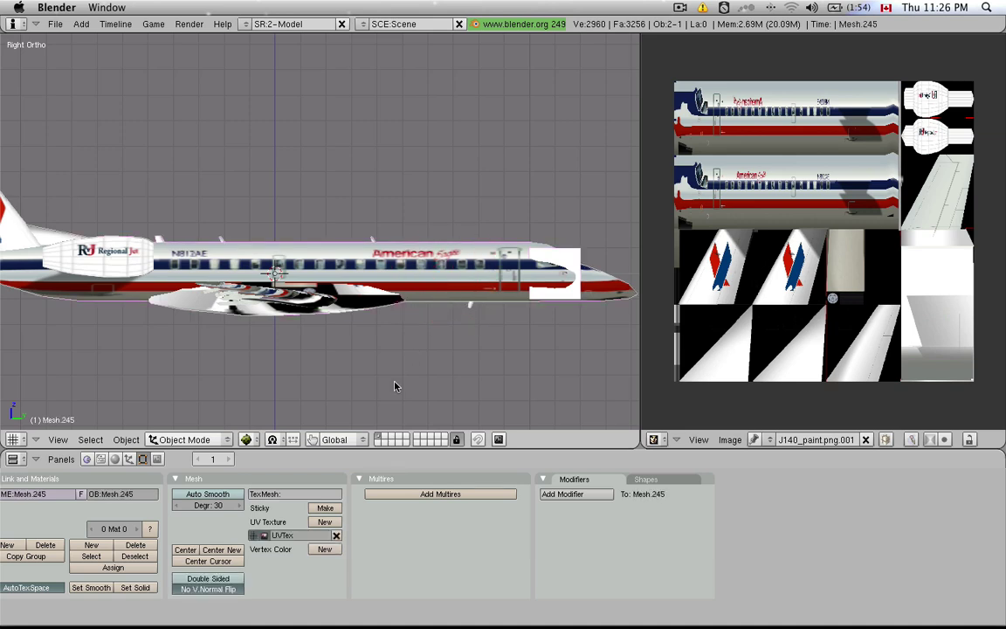
{"action": "key", "text": "m"}
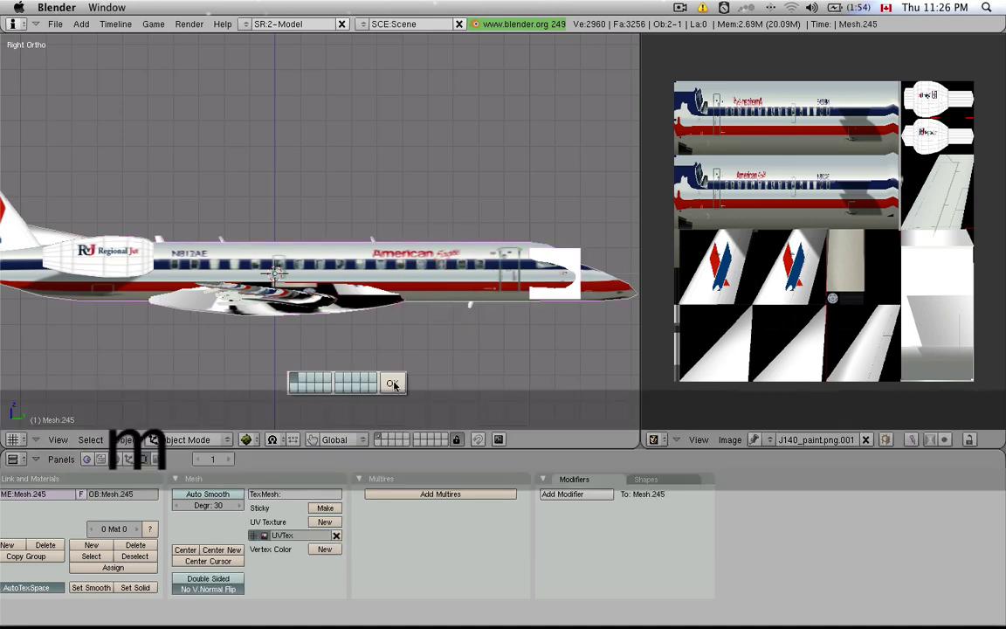
{"action": "left_click", "coordinate": [318, 379]}
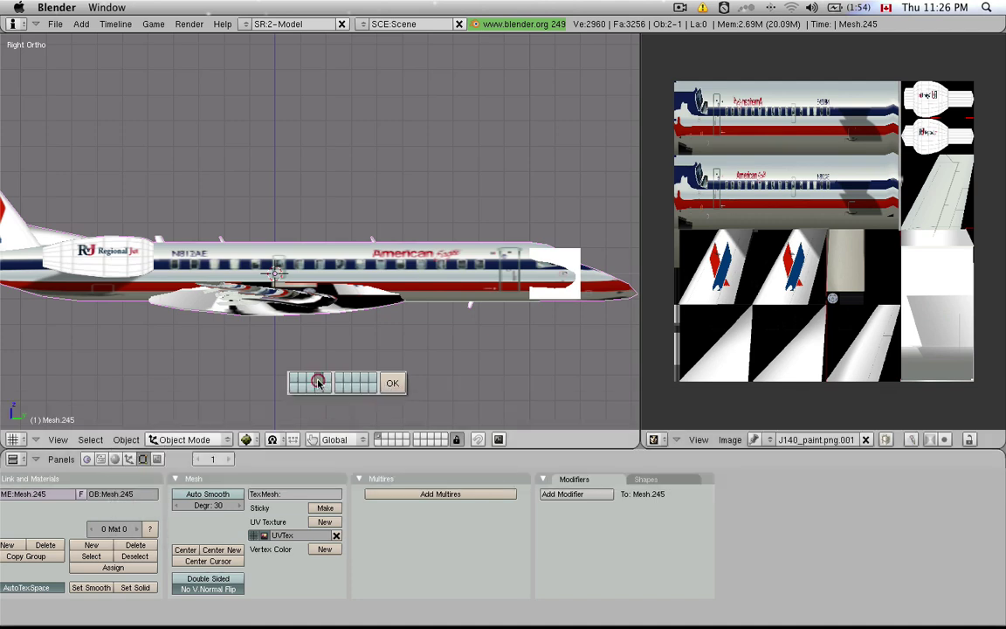
{"action": "left_click", "coordinate": [391, 382]}
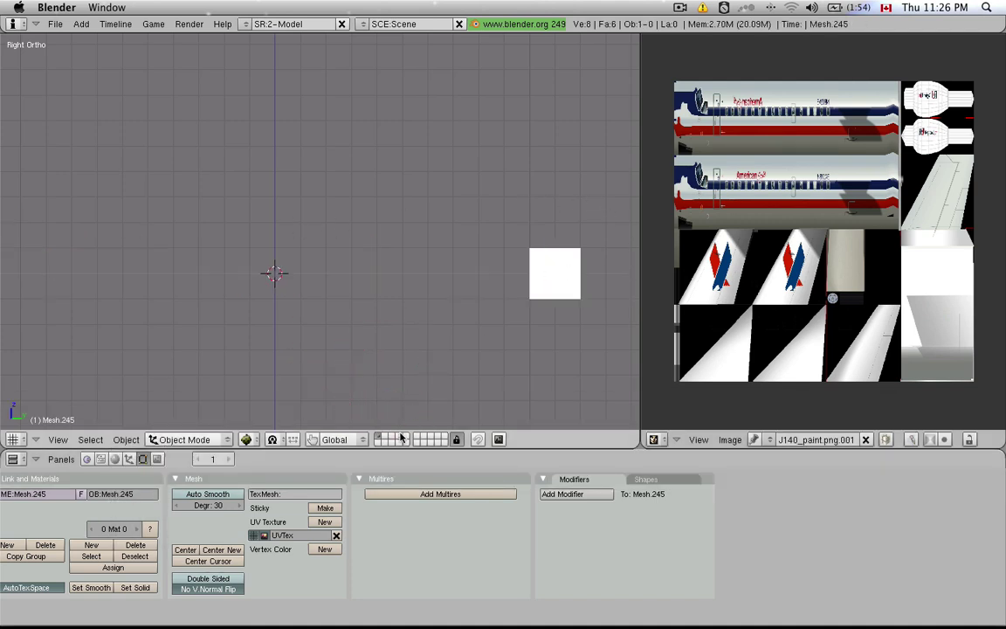
- Flip the normals of all the cube's faces in Edit Mode, working from the front view
{"action": "right_click", "coordinate": [575, 283]}
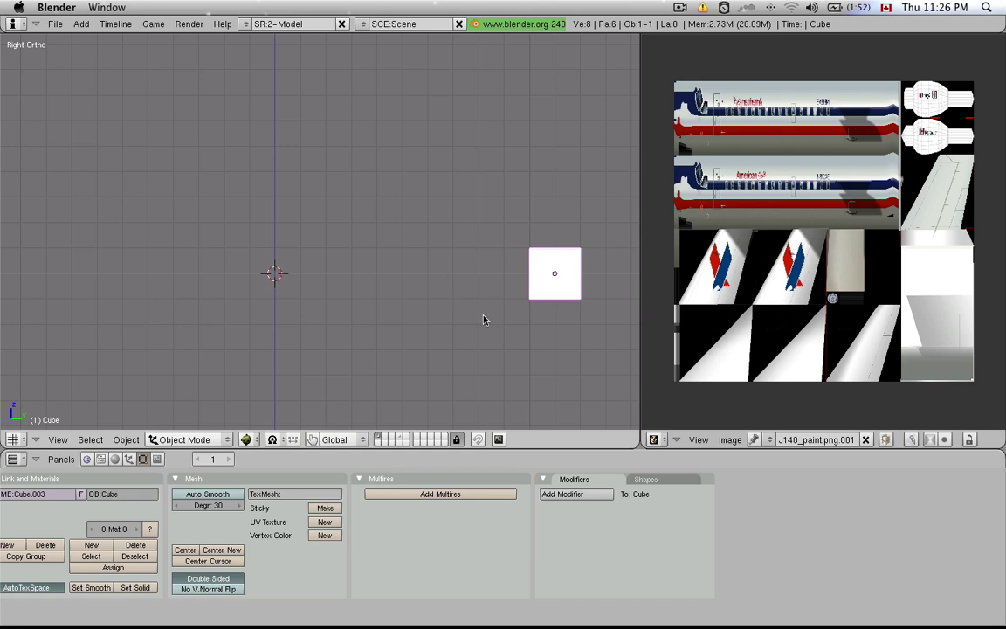
{"action": "key", "text": "Tab"}
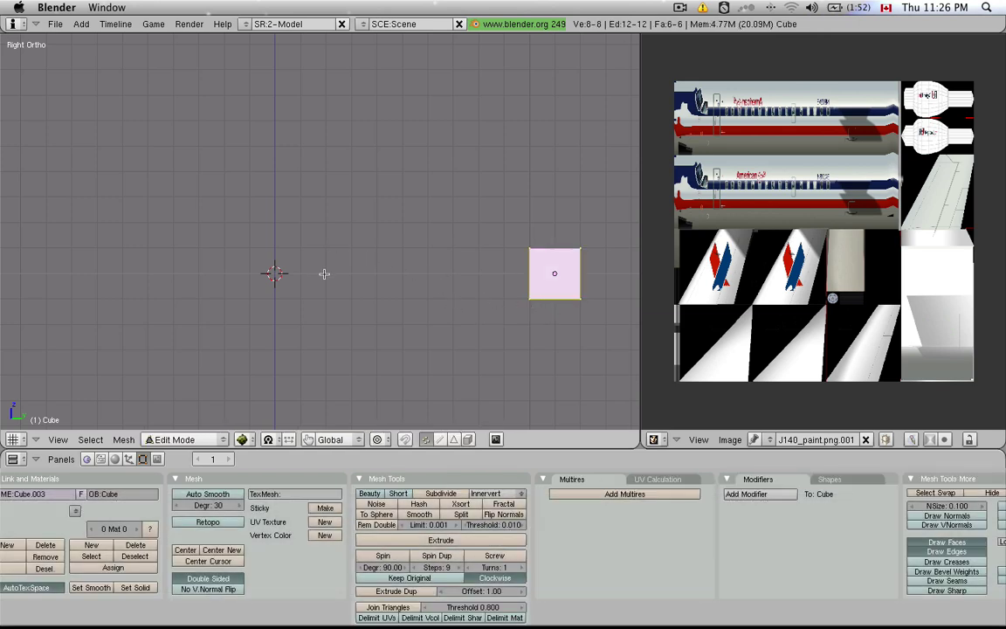
{"action": "key", "text": "KP_1"}
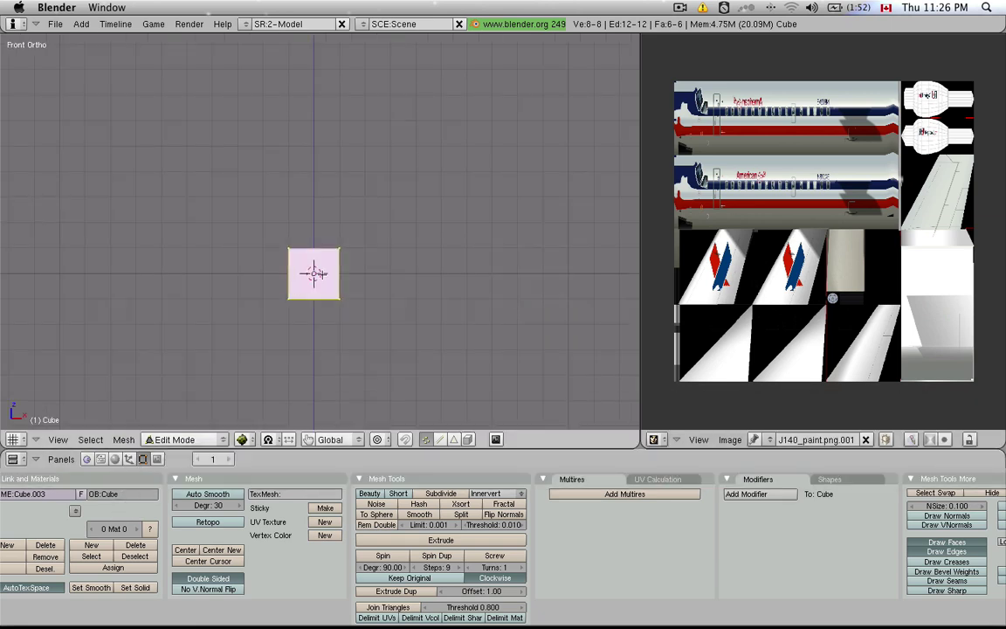
{"action": "scroll", "coordinate": [314, 262], "scroll_direction": "up", "scroll_amount": 4}
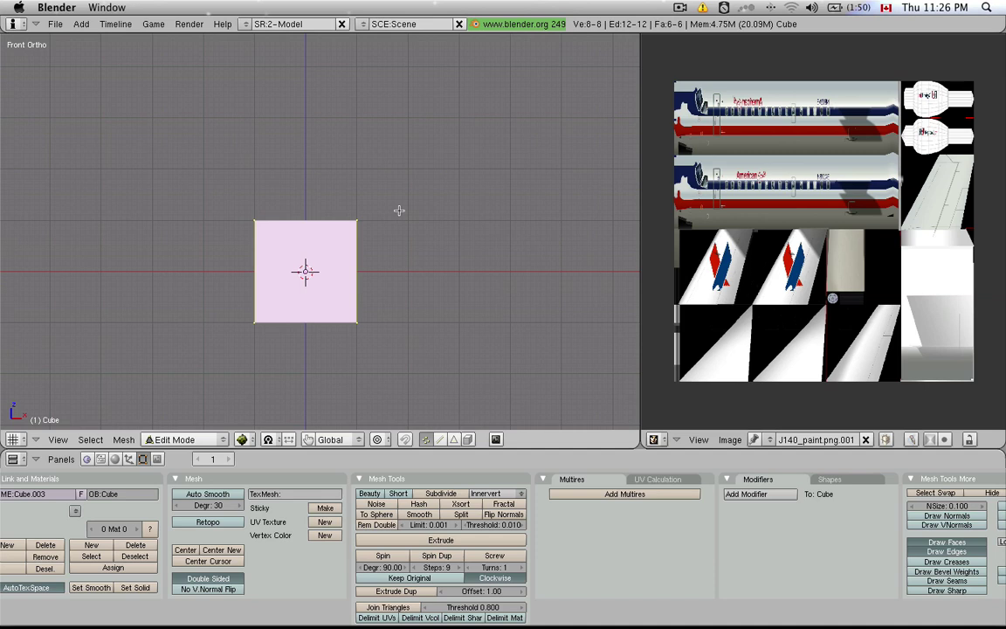
{"action": "key", "text": "w"}
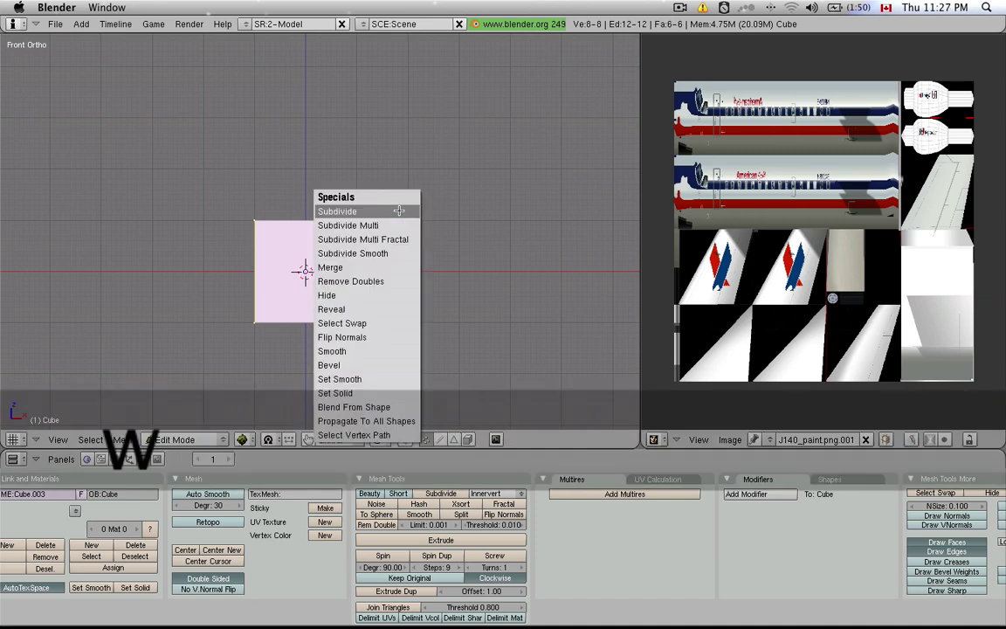
{"action": "left_click", "coordinate": [393, 336]}
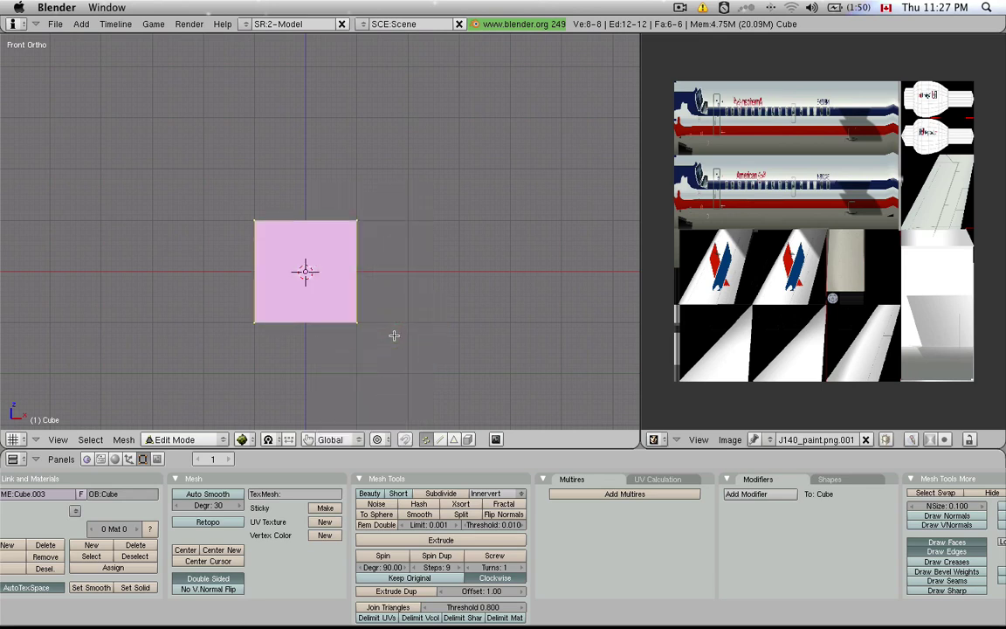
- Turn on Draw Normals for the cube and inspect the direction of its face normals
{"action": "scroll", "coordinate": [743, 541], "scroll_direction": "down", "scroll_amount": 2}
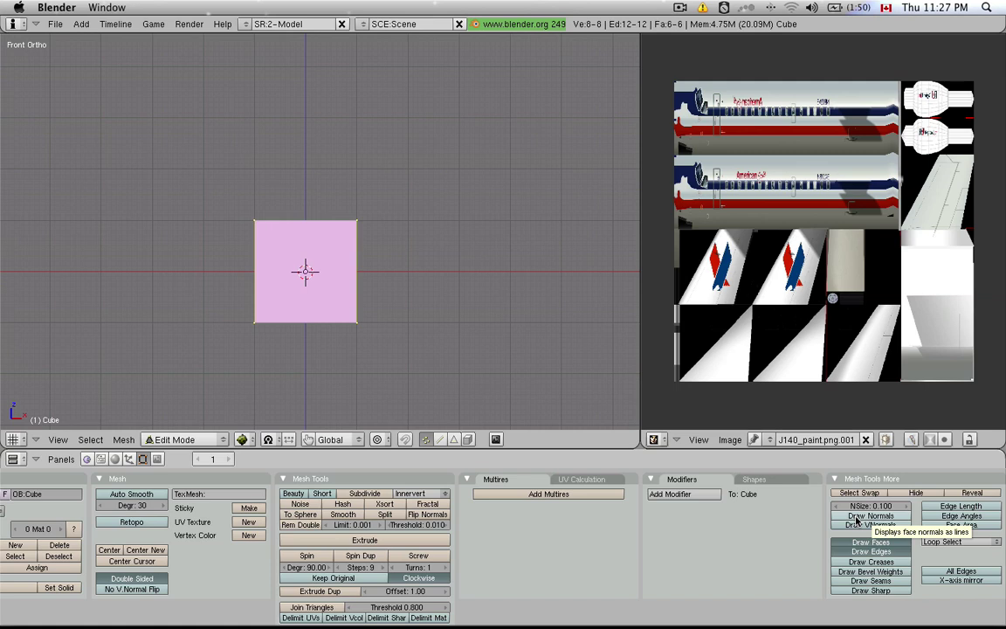
{"action": "left_click", "coordinate": [858, 516]}
{"action": "scroll", "coordinate": [358, 274], "scroll_direction": "up", "scroll_amount": 2}
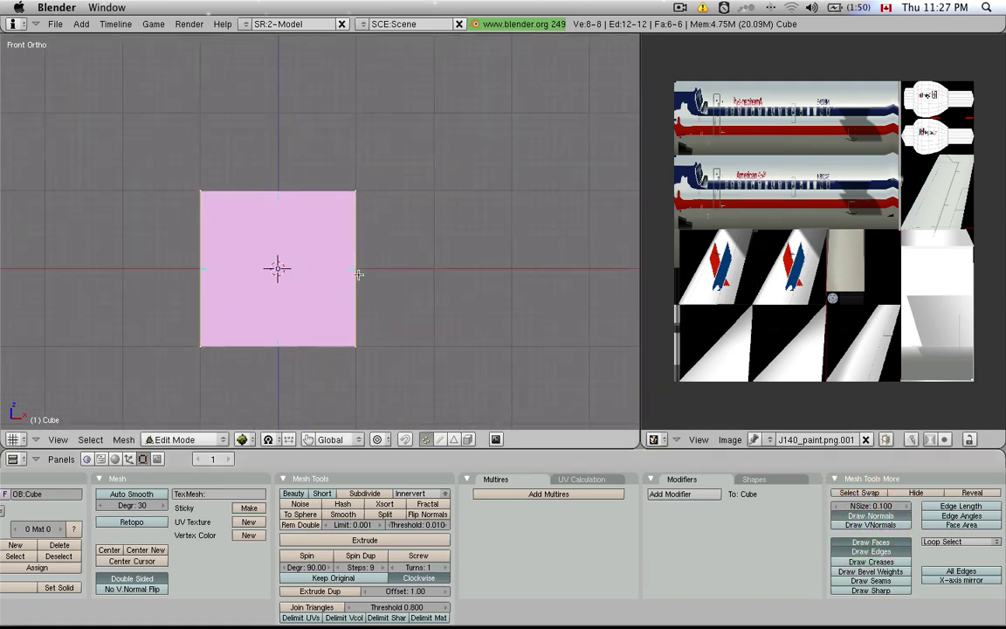
{"action": "scroll", "coordinate": [358, 275], "scroll_direction": "up", "scroll_amount": 5}
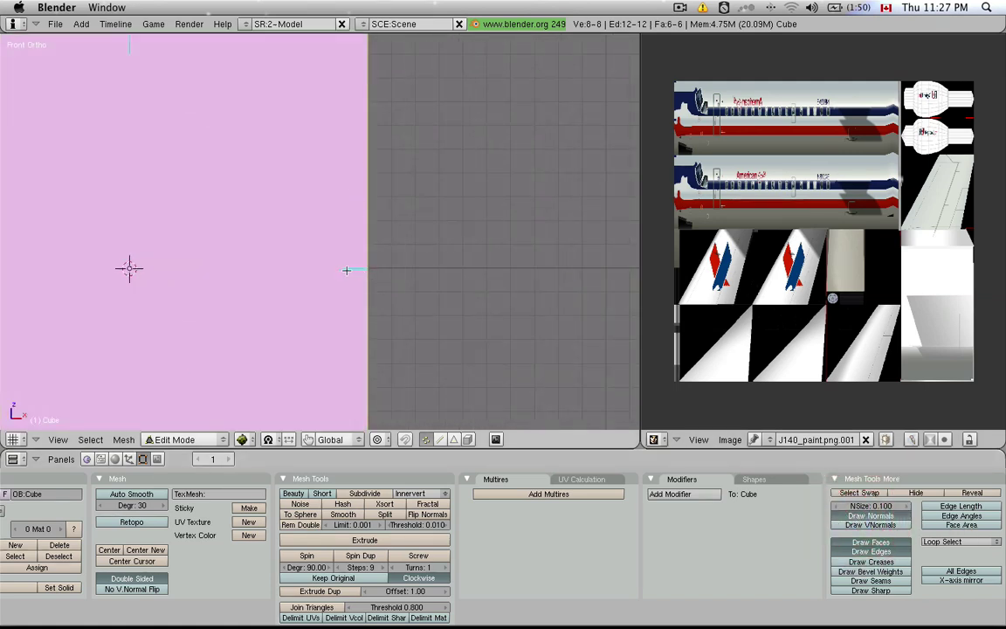
{"action": "scroll", "coordinate": [419, 270], "scroll_direction": "down", "scroll_amount": 6}
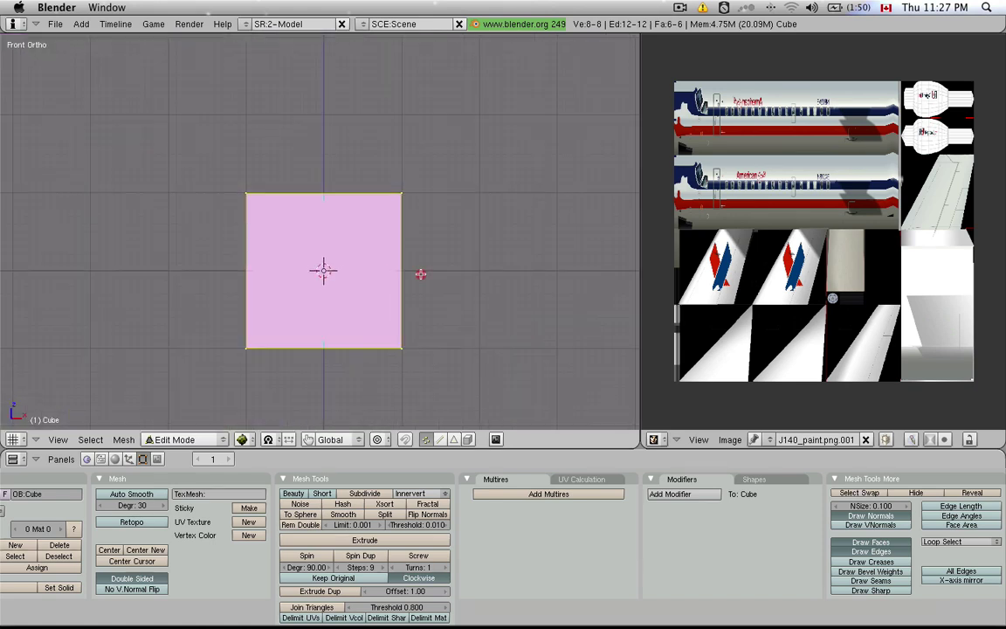
- View the cube's normals from an oblique angle and place the 3D cursor at the cube's centre
{"action": "middle_click_drag", "start_coordinate": [421, 275], "coordinate": [395, 294]}
{"action": "middle_click_drag", "start_coordinate": [493, 99], "coordinate": [519, 213], "text": "shift"}
{"action": "middle_click_drag", "start_coordinate": [539, 153], "coordinate": [463, 214], "text": "shift"}
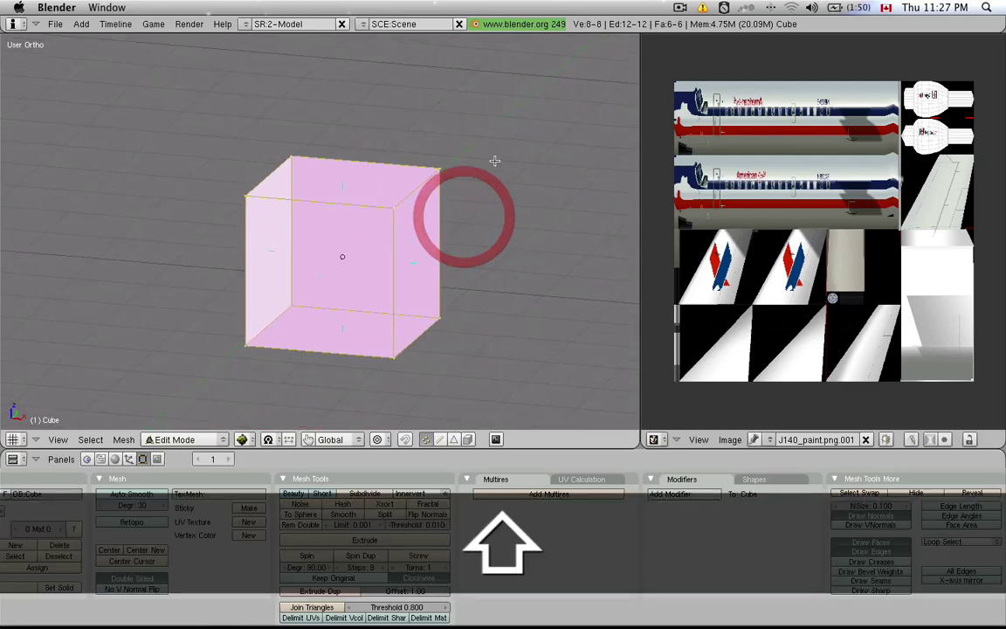
{"action": "key", "text": "shift+c"}
{"action": "middle_click_drag", "start_coordinate": [494, 161], "coordinate": [330, 279]}
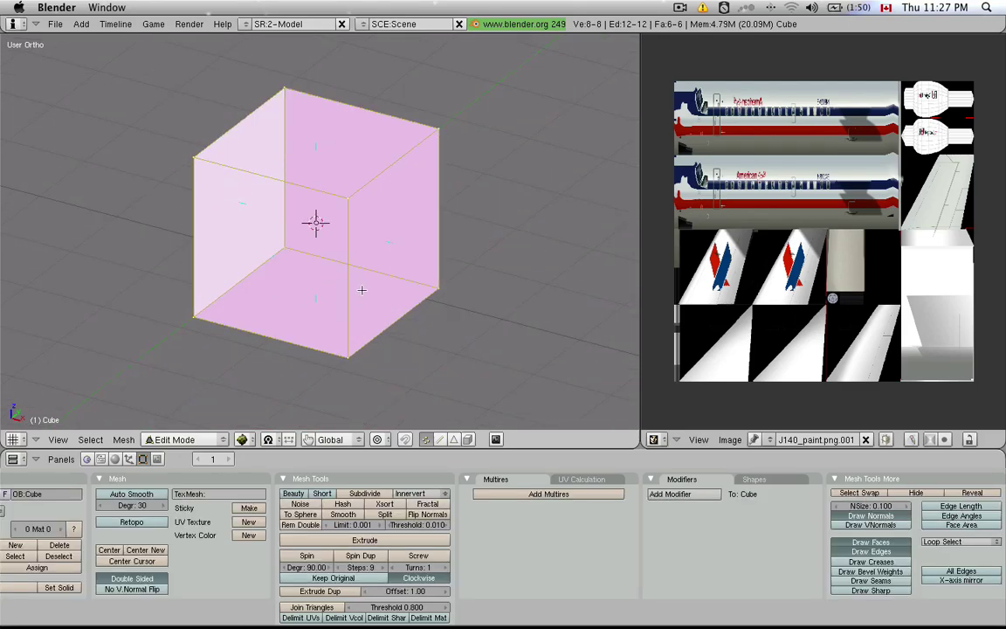
- Flip the normals of all the cube's faces outward and inspect the cube up close
{"action": "key", "text": "w"}
{"action": "left_click", "coordinate": [362, 290]}
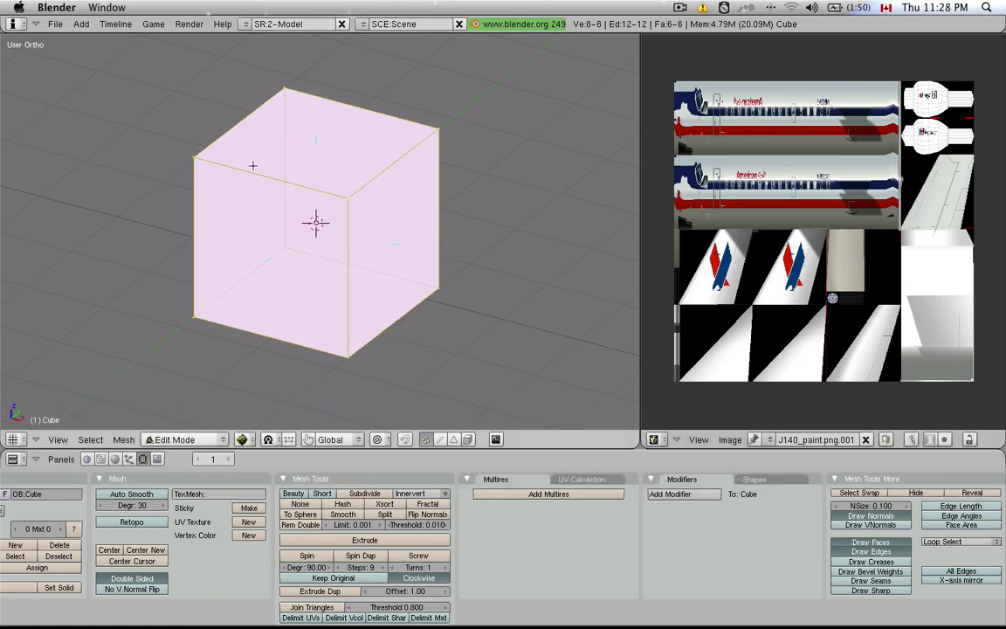
{"action": "middle_click_drag", "start_coordinate": [341, 297], "coordinate": [372, 258]}
{"action": "scroll", "coordinate": [384, 236], "scroll_direction": "up", "scroll_amount": 4}
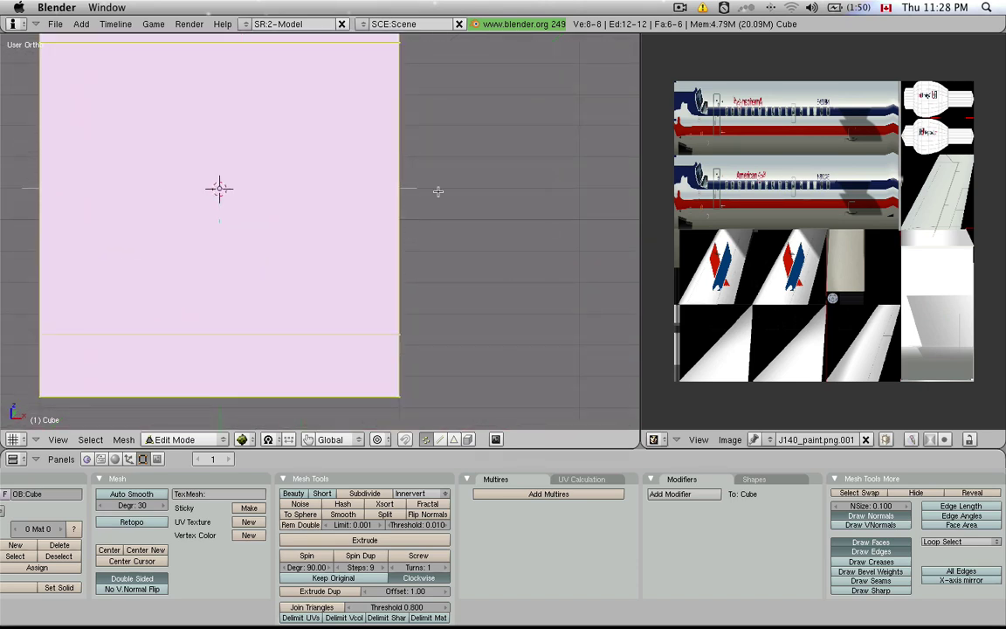
- Flip the cube's face normals back inward and return to the front view
{"action": "key", "text": "w"}
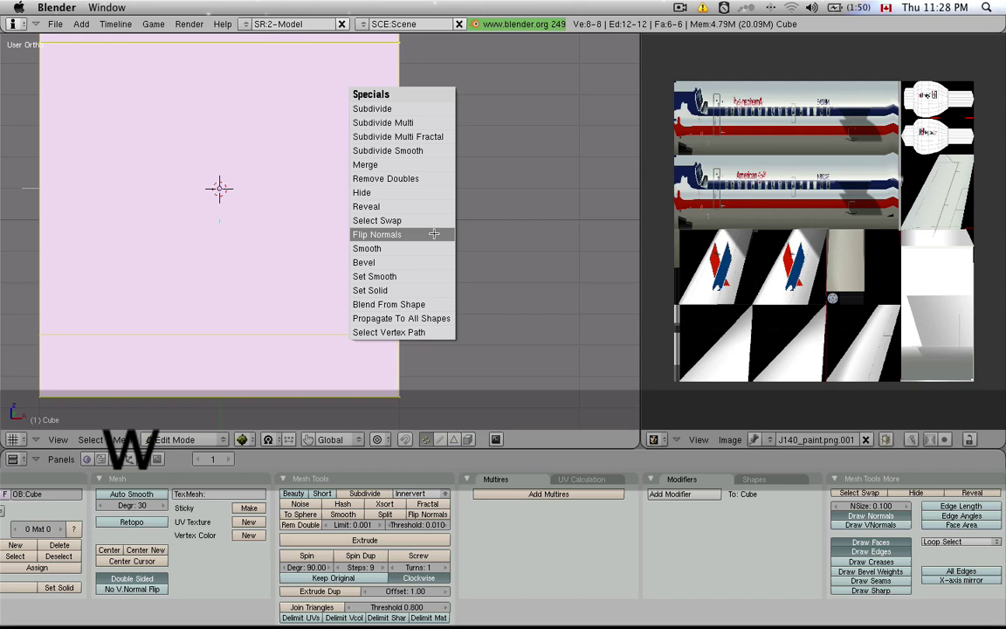
{"action": "left_click", "coordinate": [434, 231]}
{"action": "key", "text": "KP_1"}
- Load panel.png from the ERJ140 cockpit/-PANELS- folder and display it in the UV/Image Editor
{"action": "left_click", "coordinate": [728, 438]}
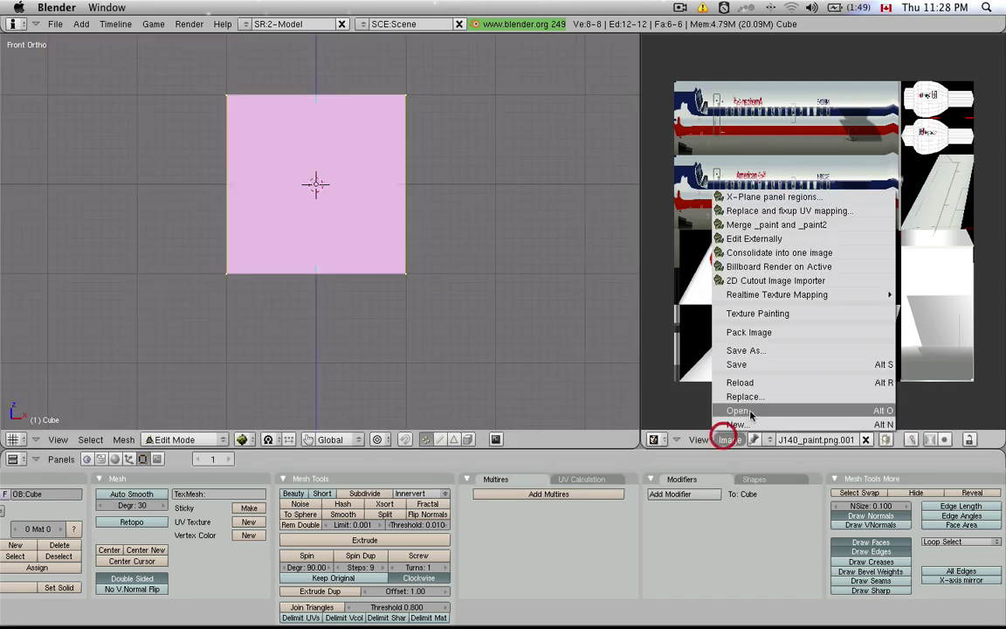
{"action": "left_click", "coordinate": [744, 410]}
{"action": "left_click", "coordinate": [723, 119]}
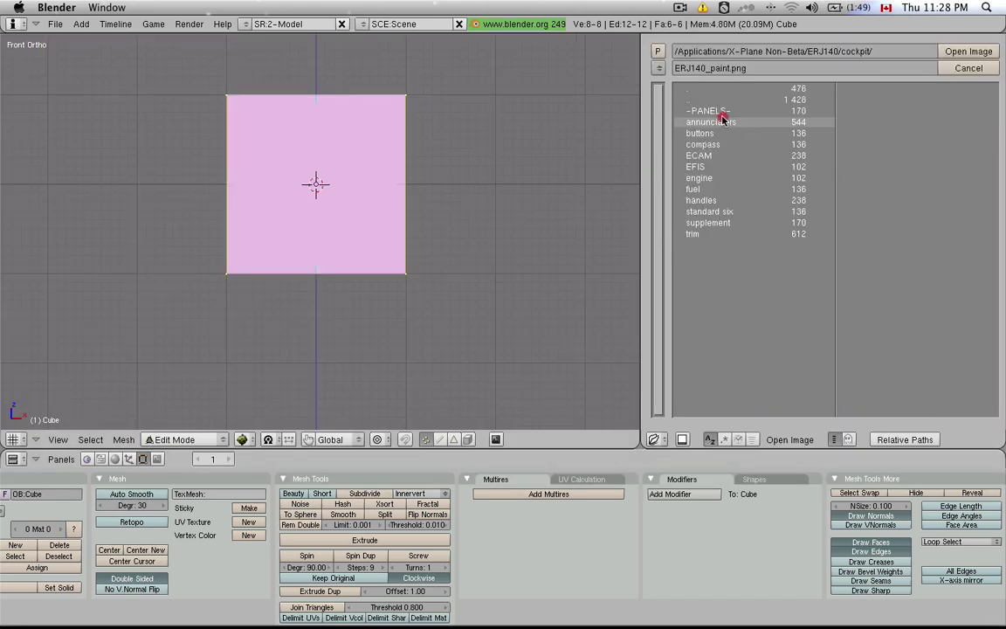
{"action": "left_click", "coordinate": [721, 113]}
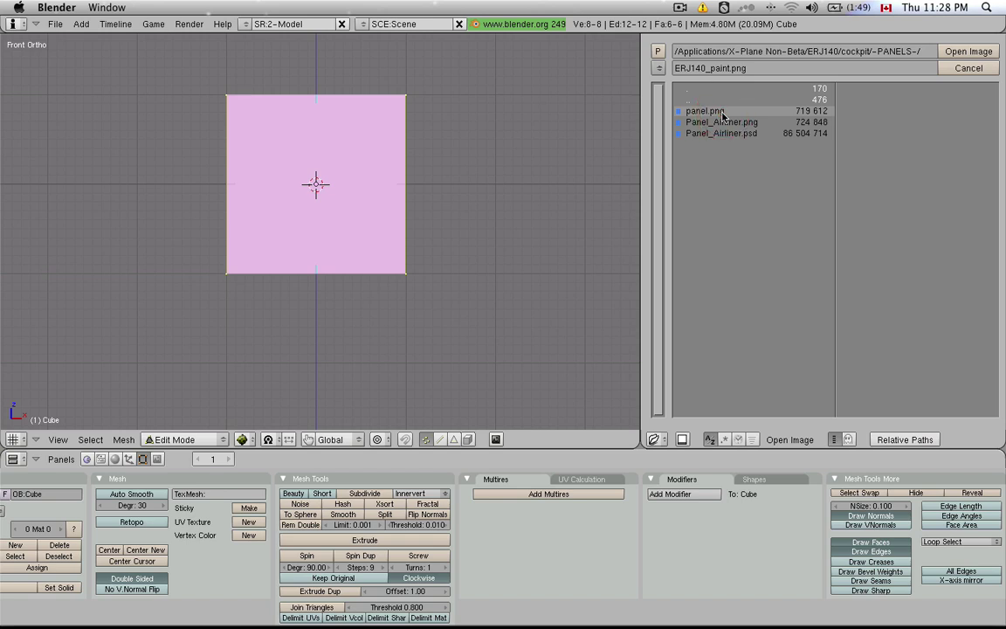
{"action": "key", "text": "Return"}
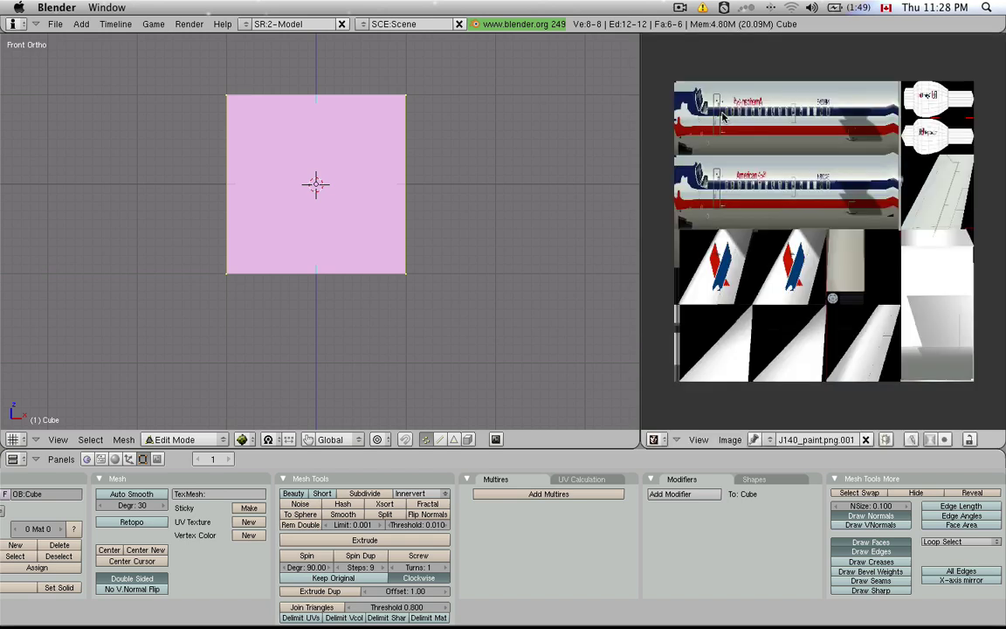
{"action": "left_click", "coordinate": [730, 439]}
{"action": "left_click", "coordinate": [768, 439]}
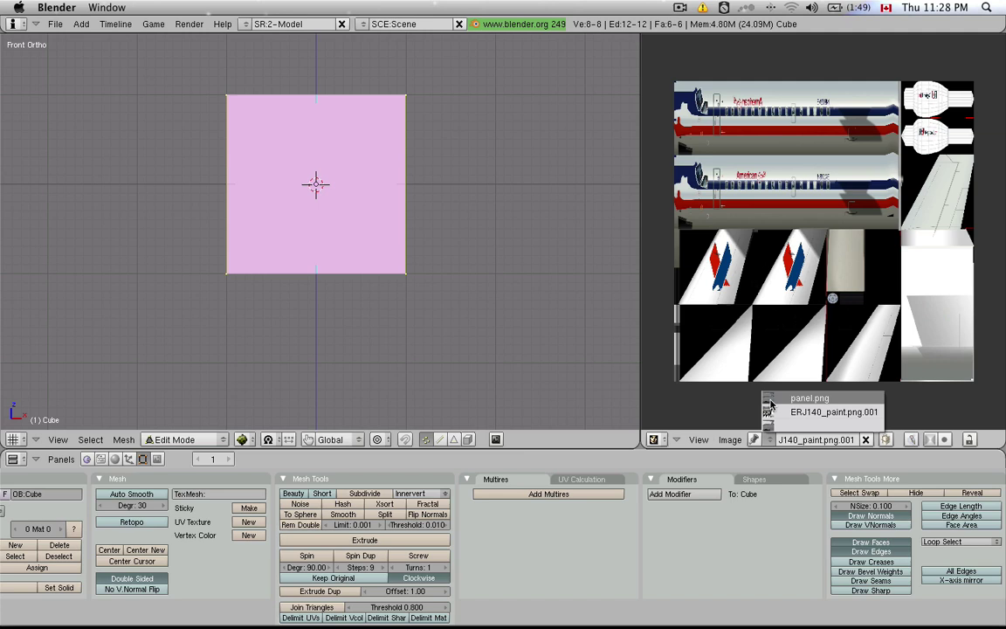
{"action": "left_click", "coordinate": [769, 400]}
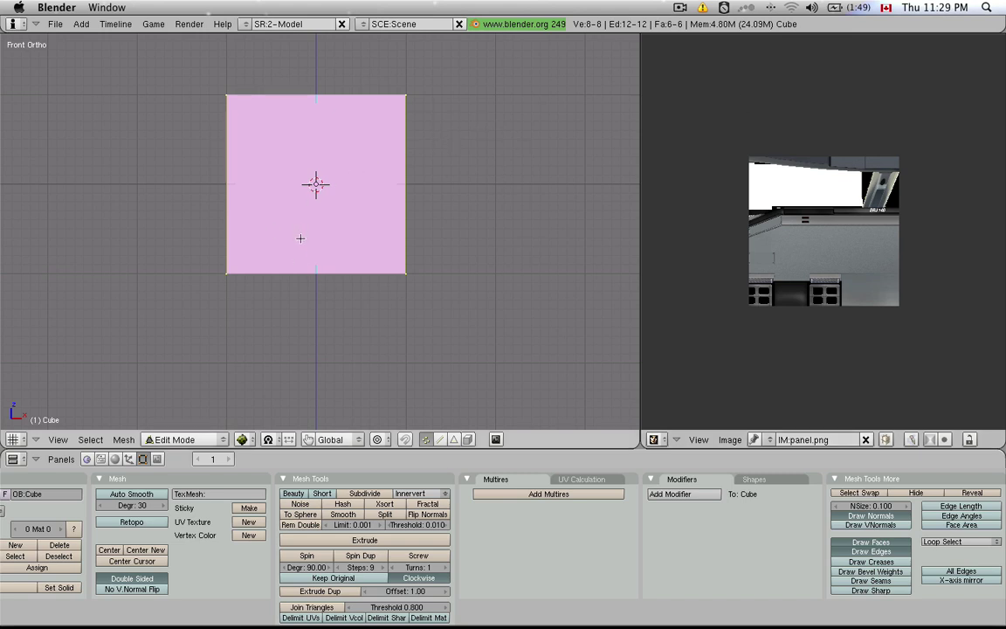
- Unwrap all the cube's faces onto panel.png with the Unwrap method and inspect the texture on the cube
{"action": "key", "text": "u"}
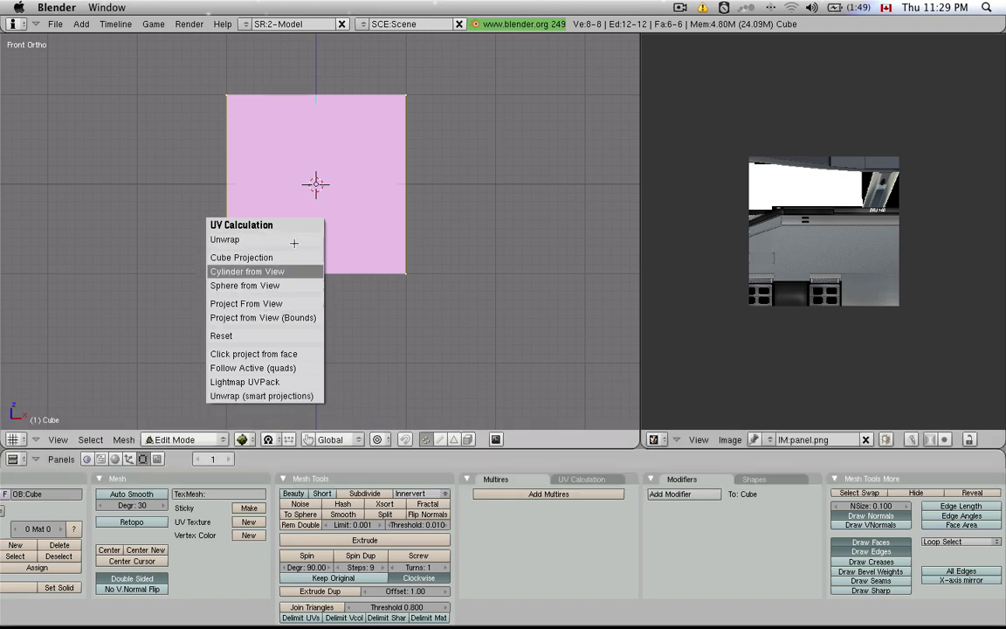
{"action": "key", "text": "u"}
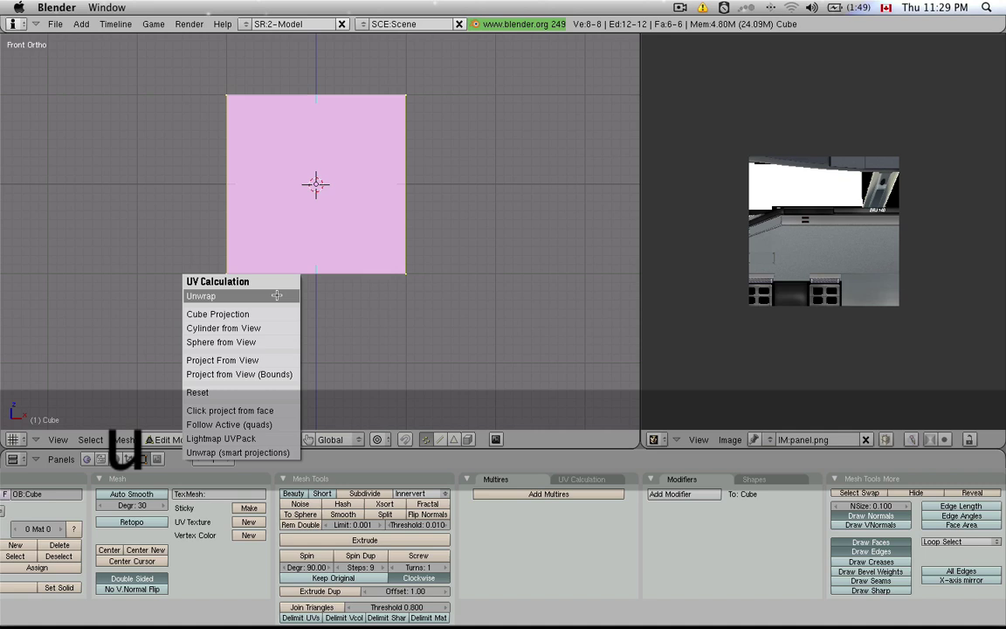
{"action": "left_click", "coordinate": [276, 297]}
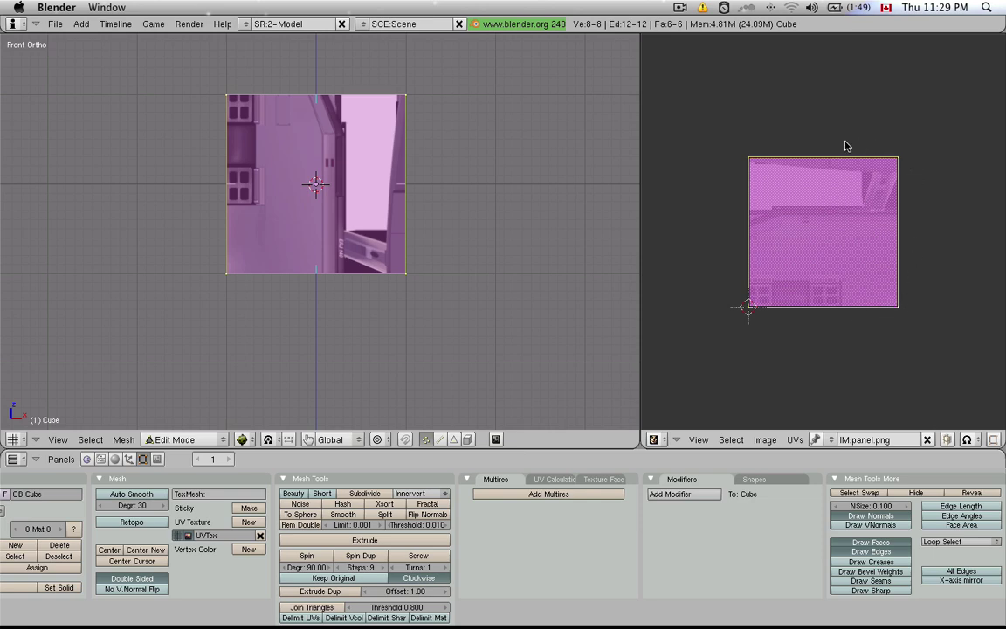
{"action": "middle_click_drag", "start_coordinate": [567, 157], "coordinate": [221, 140]}
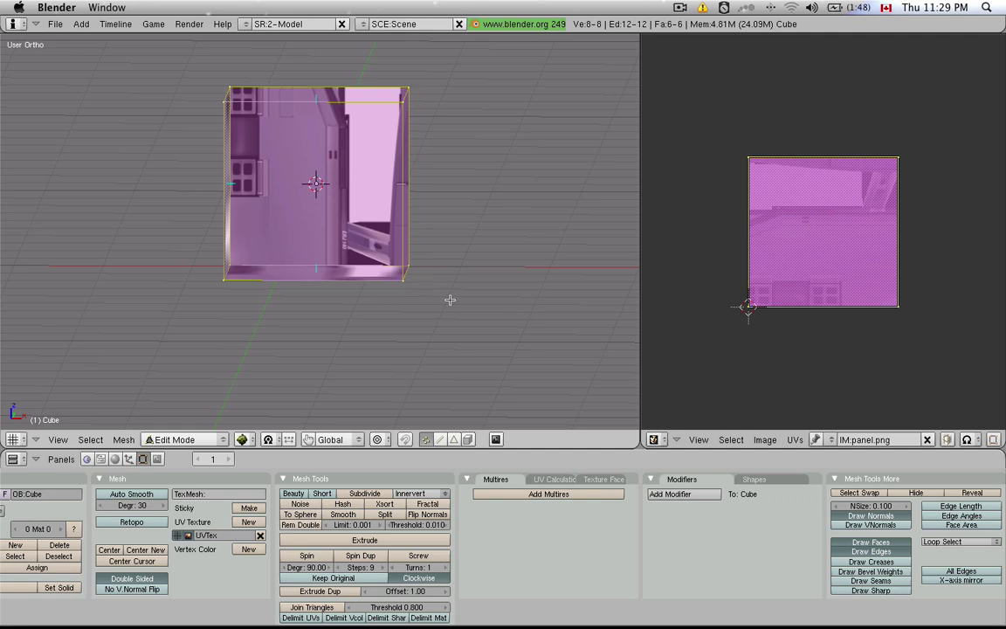
{"action": "middle_click_drag", "start_coordinate": [449, 298], "coordinate": [474, 296]}
{"action": "middle_click", "coordinate": [427, 266]}
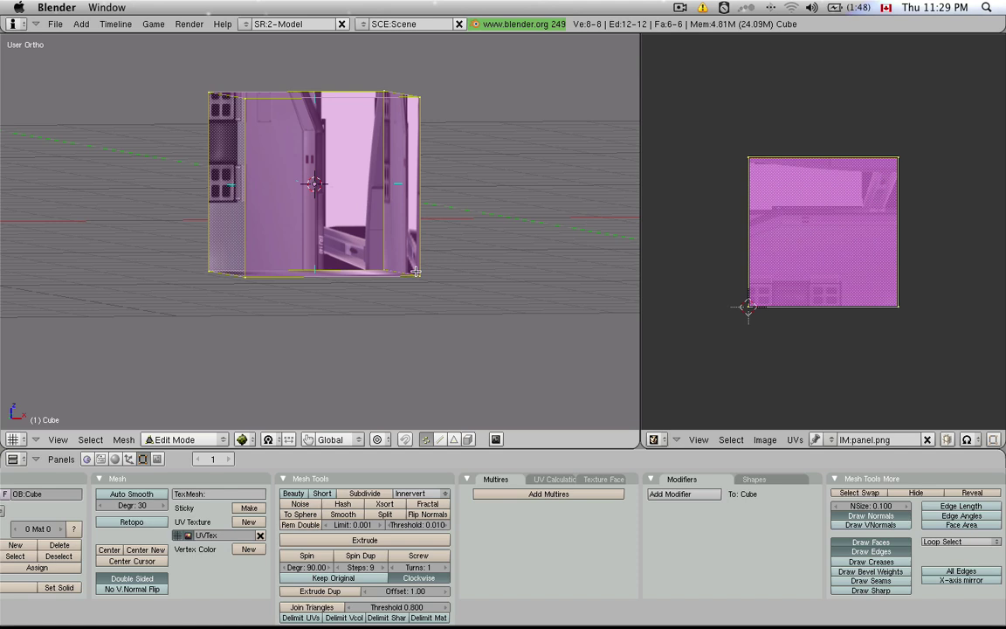
- Remap the cube onto panel.png with Cube Projection from the front view and inspect the layout from several angles
{"action": "key", "text": "KP_1"}
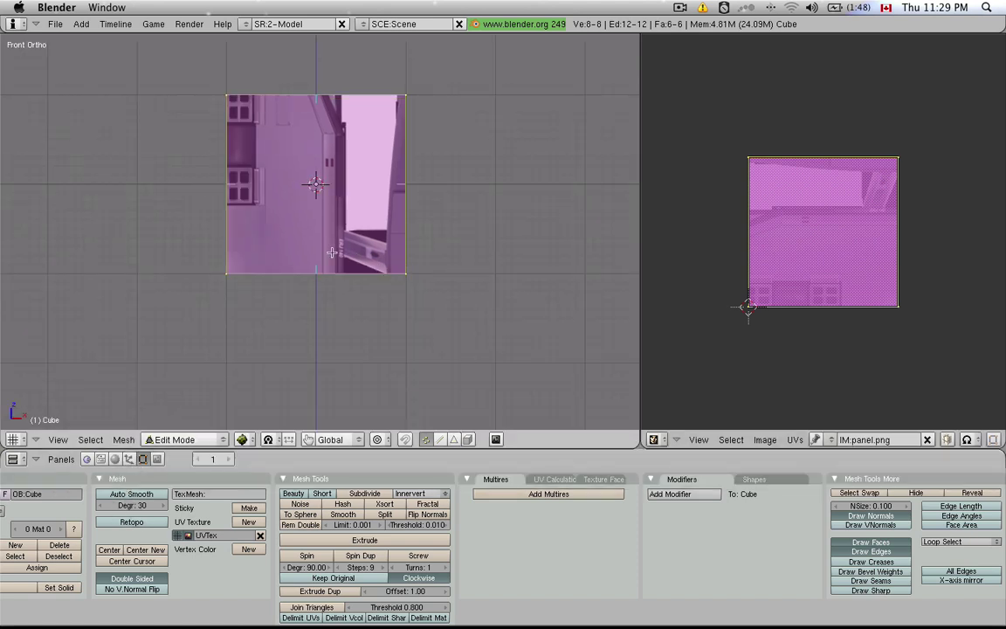
{"action": "key", "text": "u"}
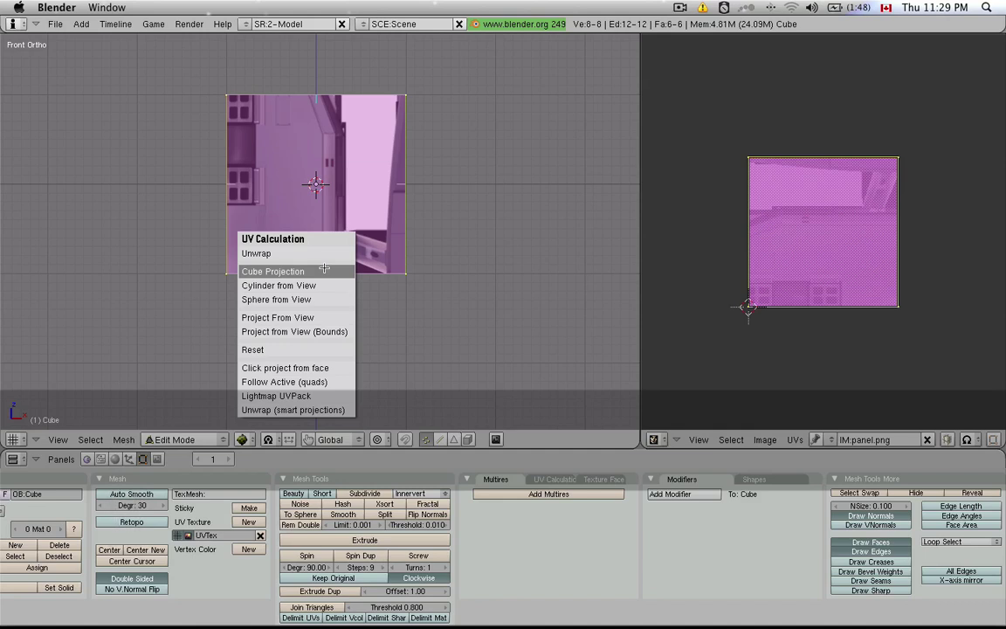
{"action": "left_click", "coordinate": [324, 269]}
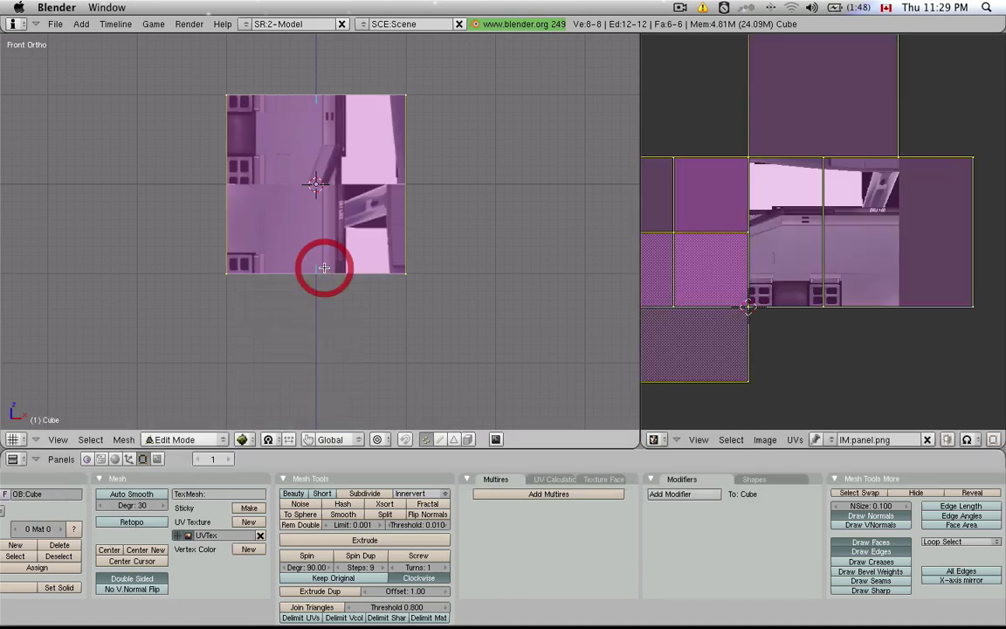
{"action": "scroll", "coordinate": [871, 245], "scroll_direction": "down", "scroll_amount": 3}
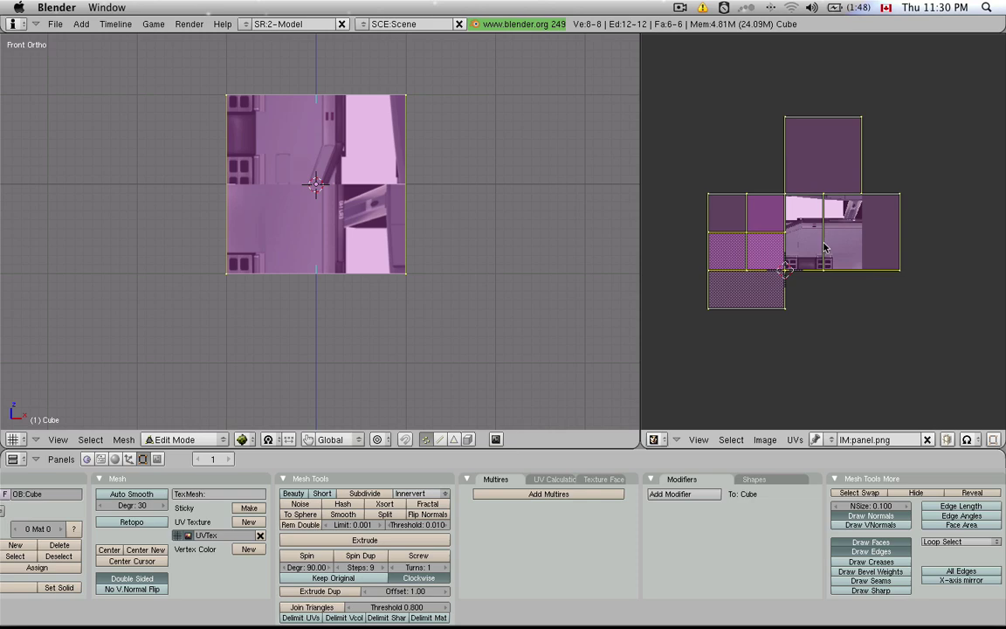
{"action": "middle_click_drag", "start_coordinate": [432, 197], "coordinate": [463, 225]}
{"action": "middle_click_drag", "start_coordinate": [312, 125], "coordinate": [362, 150]}
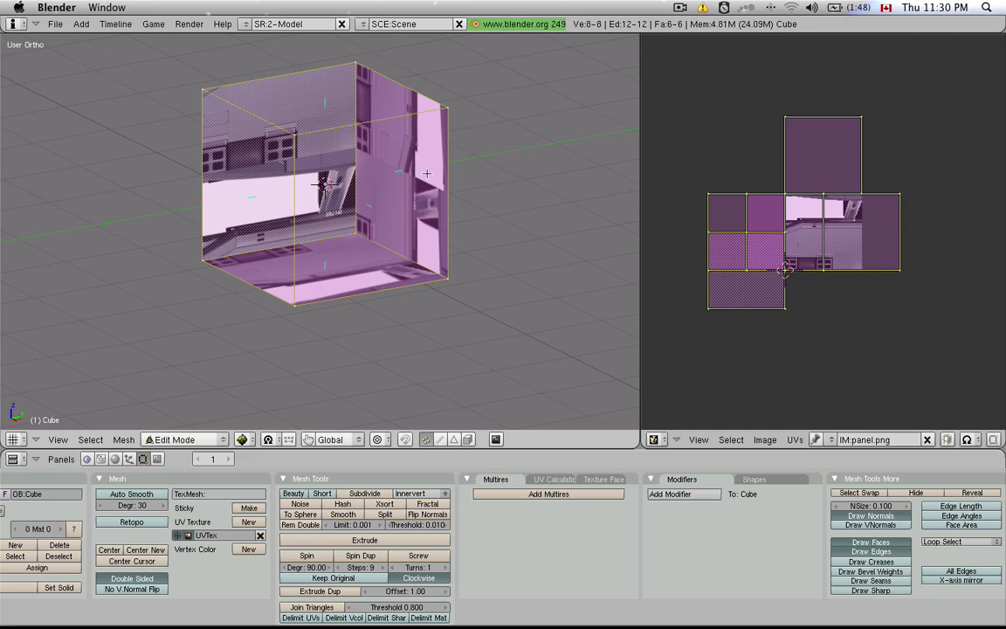
{"action": "middle_click_drag", "start_coordinate": [471, 180], "coordinate": [539, 207]}
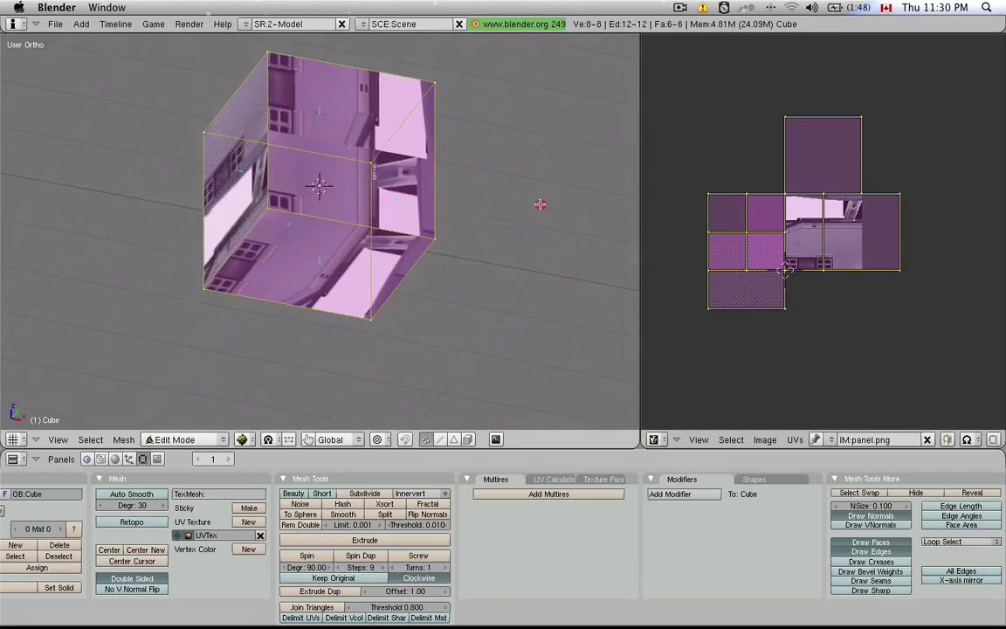
- Flip the textured cube's face normals outward and back inward to compare how the texture shows
{"action": "mouse_move", "coordinate": [448, 204]}
{"action": "middle_mouse_down"}
{"action": "mouse_move", "coordinate": [307, 230]}
{"action": "mouse_move", "coordinate": [170, 198]}
{"action": "mouse_move", "coordinate": [210, 210]}
{"action": "mouse_move", "coordinate": [326, 180]}
{"action": "mouse_move", "coordinate": [445, 232]}
{"action": "mouse_move", "coordinate": [337, 199]}
{"action": "middle_mouse_up"}
{"action": "key", "text": "w"}
{"action": "left_click", "coordinate": [442, 198]}
{"action": "key", "text": "w"}
{"action": "left_click", "coordinate": [445, 232]}
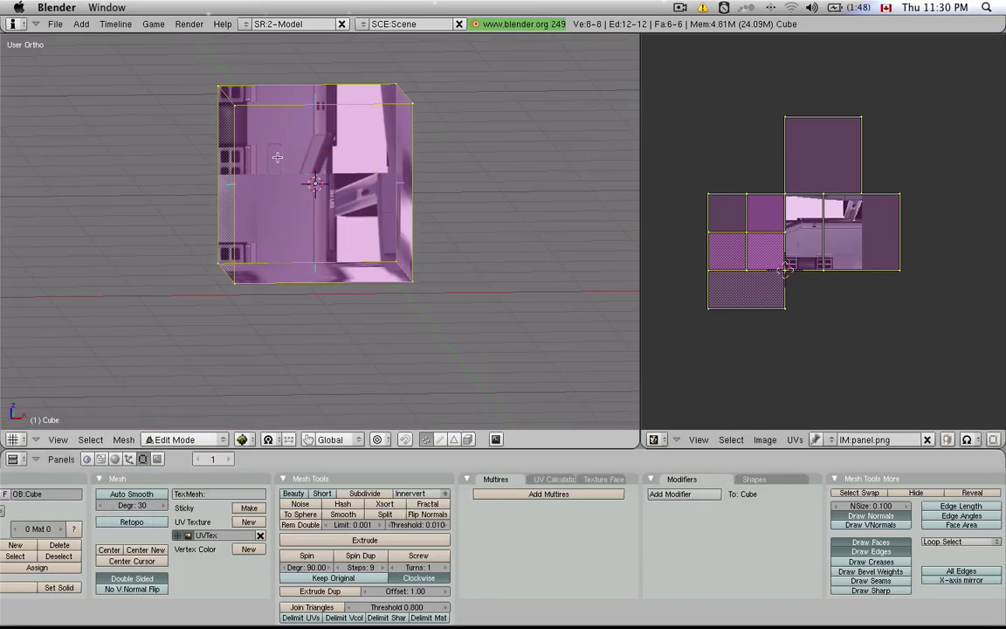
- Map the cube's UVs with Project From View, using the front view
{"action": "key", "text": "KP_1"}
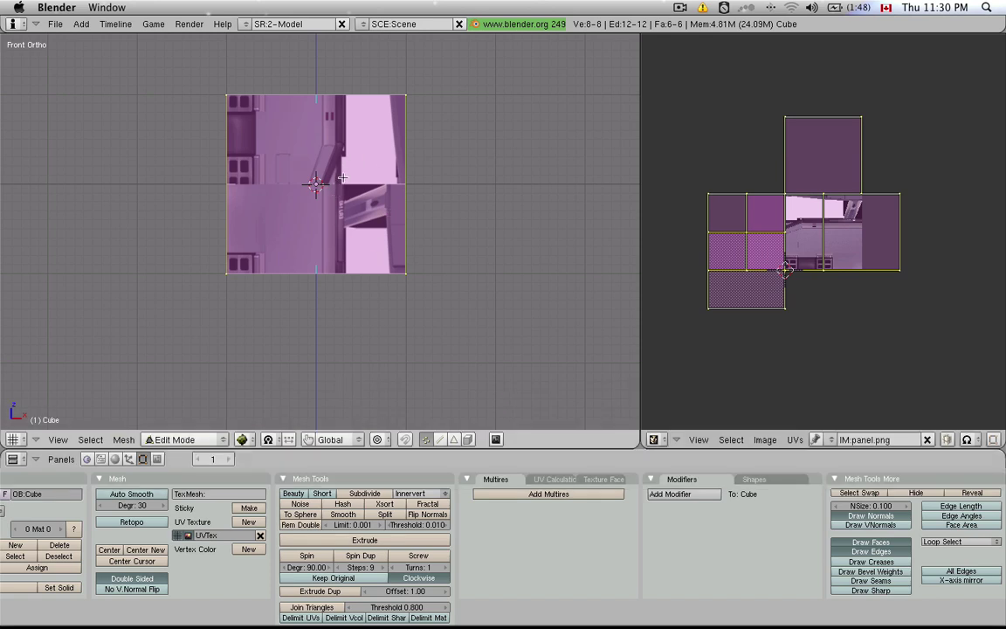
{"action": "key", "text": "u"}
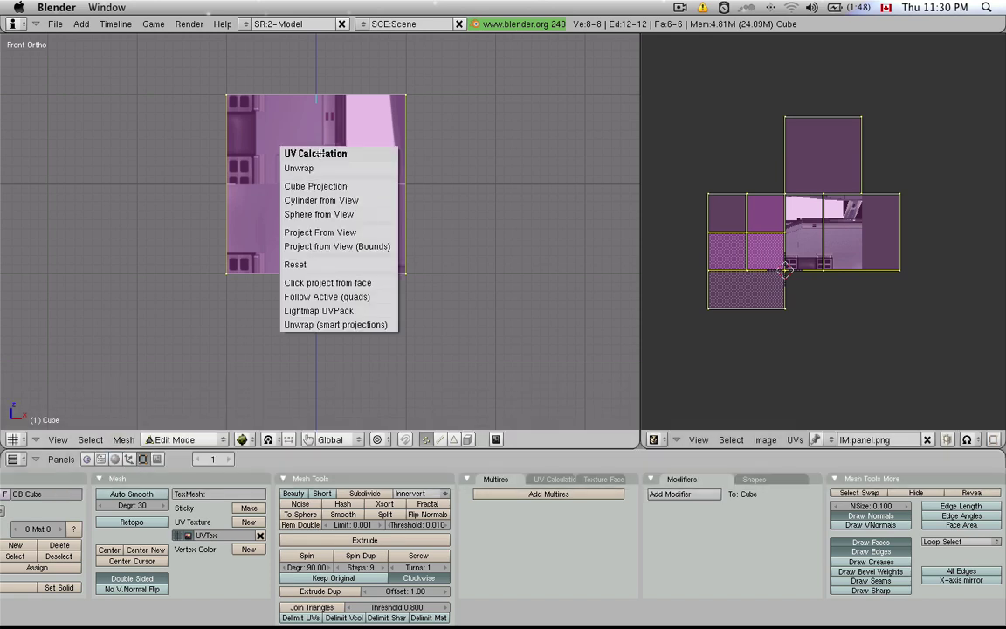
{"action": "left_click", "coordinate": [354, 232]}
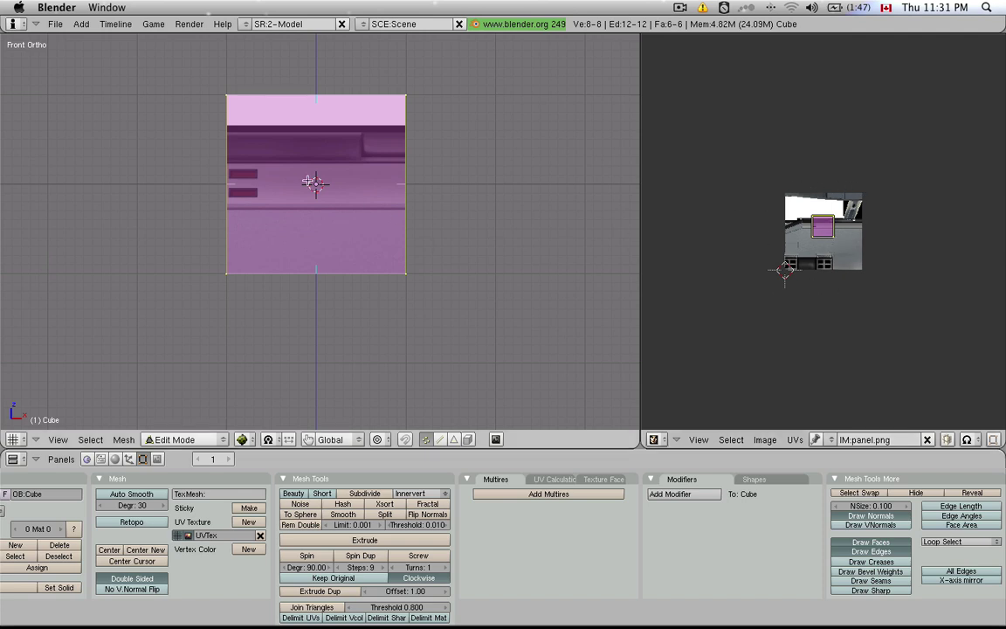
- Map the cube's UVs to the full panel image with Project from View (Bounds) and inspect the result at an angle
{"action": "key", "text": "u"}
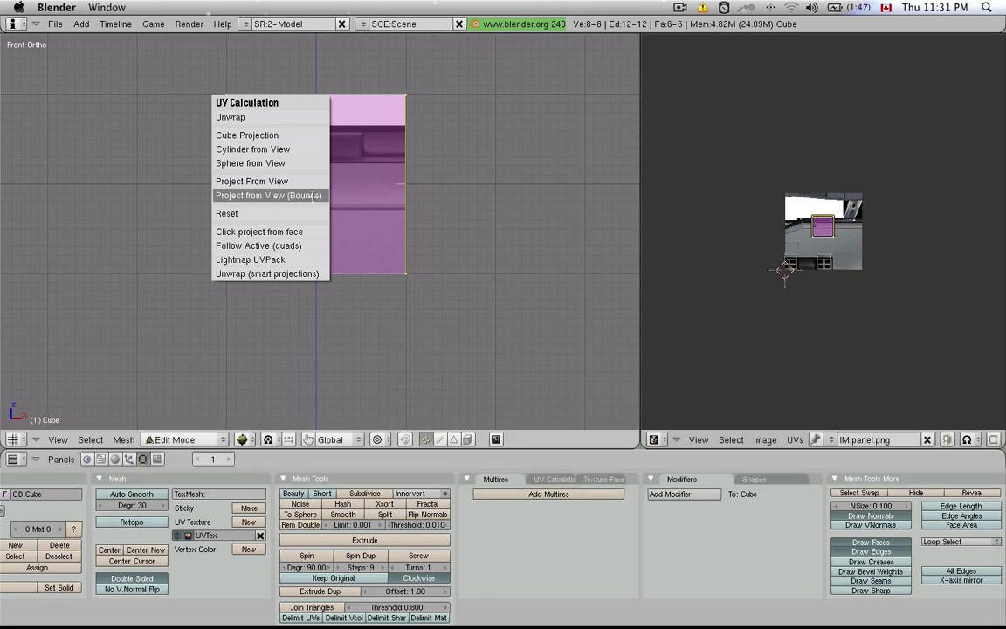
{"action": "left_click", "coordinate": [314, 196]}
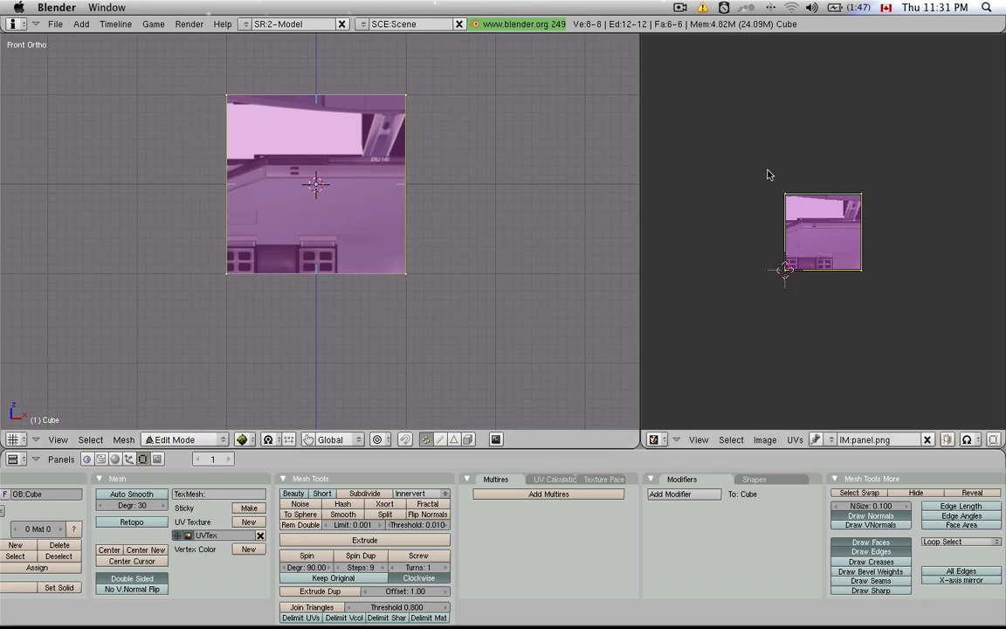
{"action": "middle_click_drag", "start_coordinate": [419, 131], "coordinate": [230, 53]}
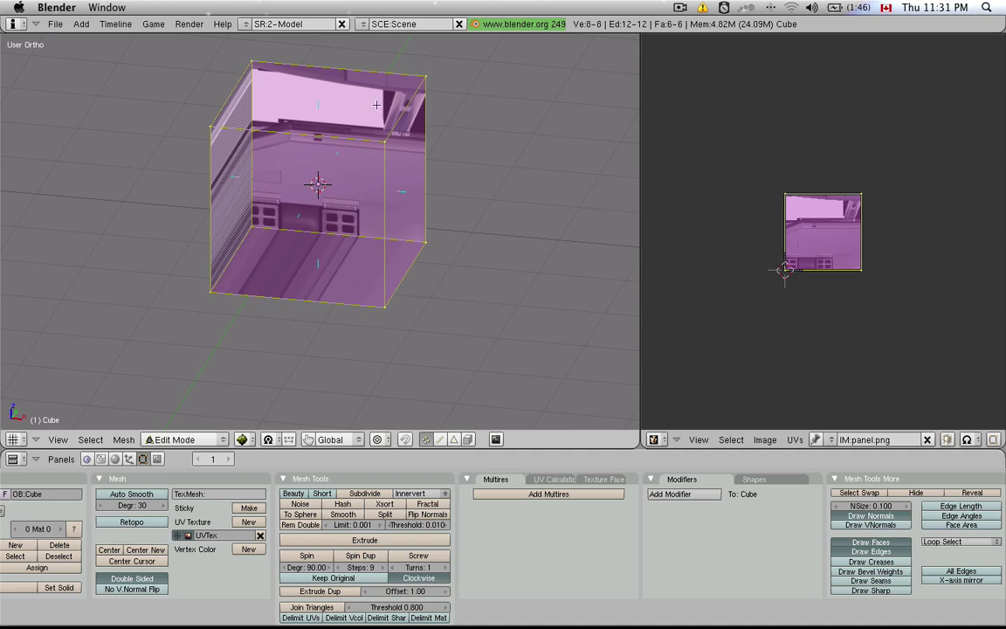
{"action": "middle_click_drag", "start_coordinate": [470, 167], "coordinate": [424, 152]}
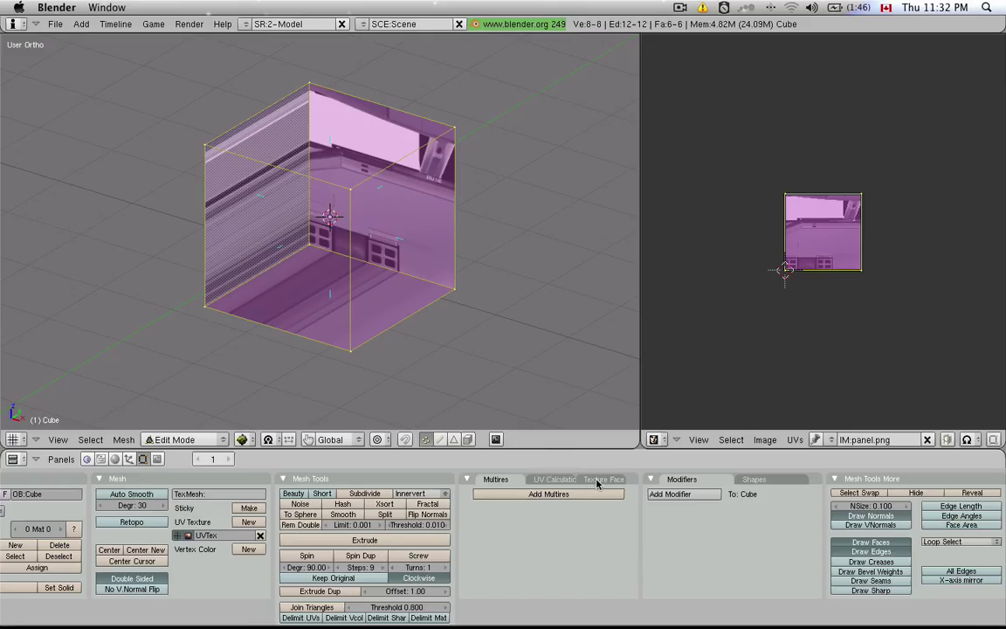
- Set the active face's texture blending to Alpha, copy it to all selected faces, and check the transparent area
{"action": "left_click", "coordinate": [597, 481]}
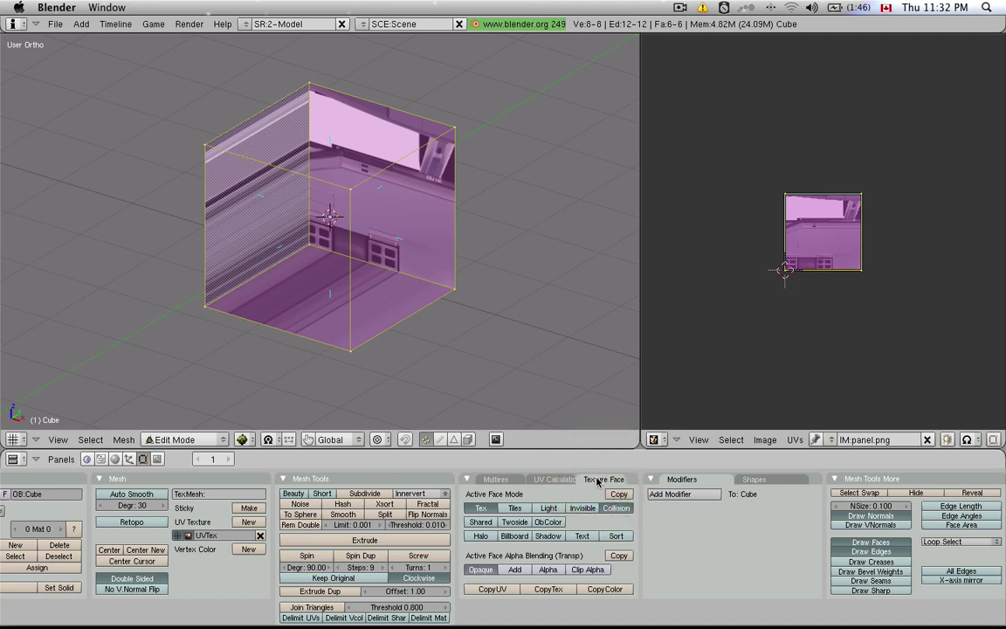
{"action": "left_click", "coordinate": [547, 570]}
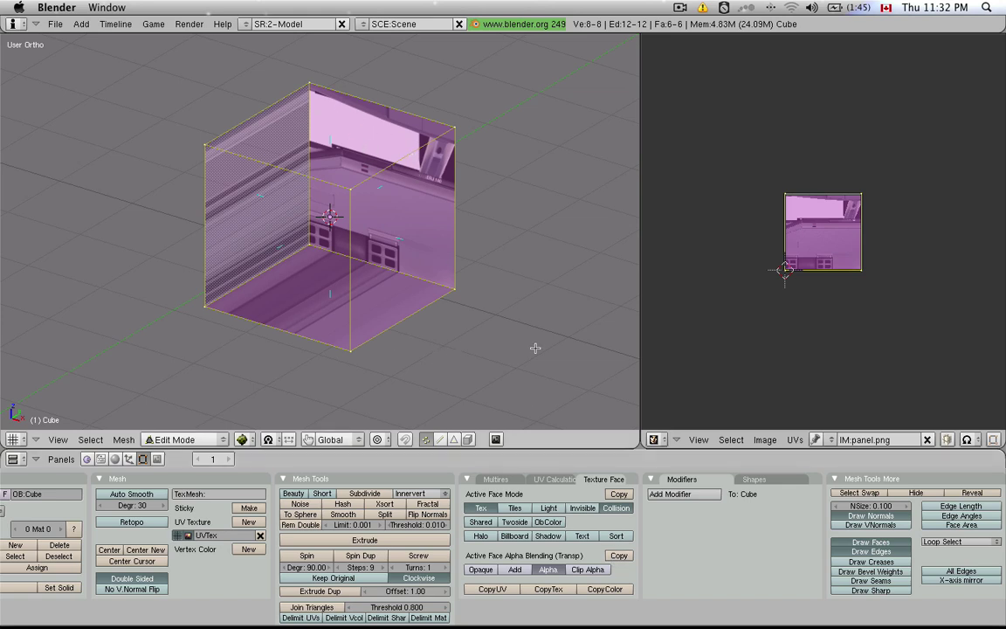
{"action": "left_click", "coordinate": [619, 556]}
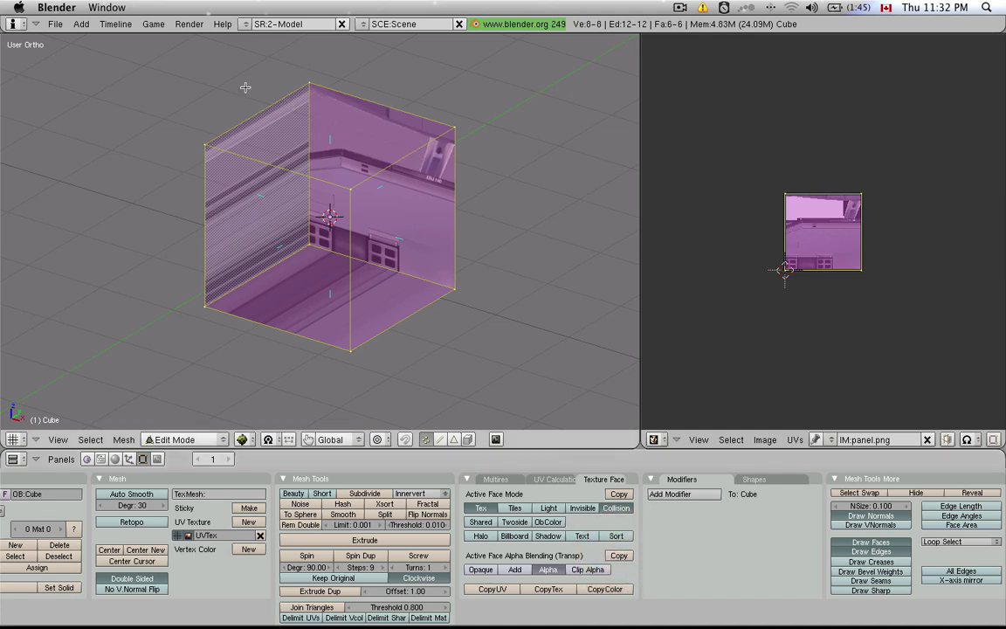
{"action": "middle_click_drag", "start_coordinate": [220, 233], "coordinate": [244, 206]}
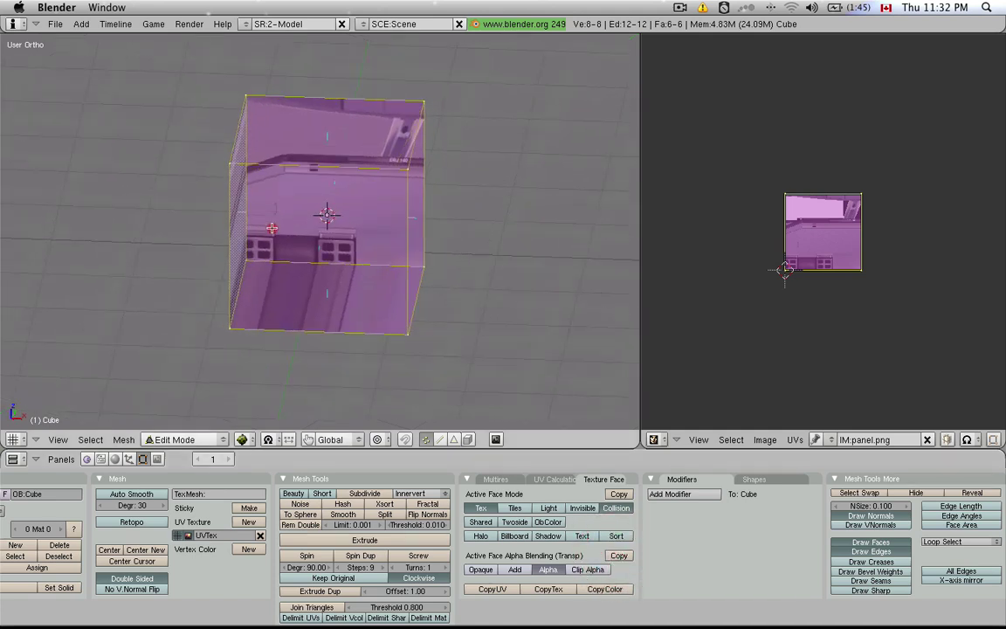
- Return to Object Mode and view the textured cube from the front
{"action": "key", "text": "Tab"}
{"action": "middle_click_drag", "start_coordinate": [310, 258], "coordinate": [319, 228]}
{"action": "key", "text": "KP_1"}
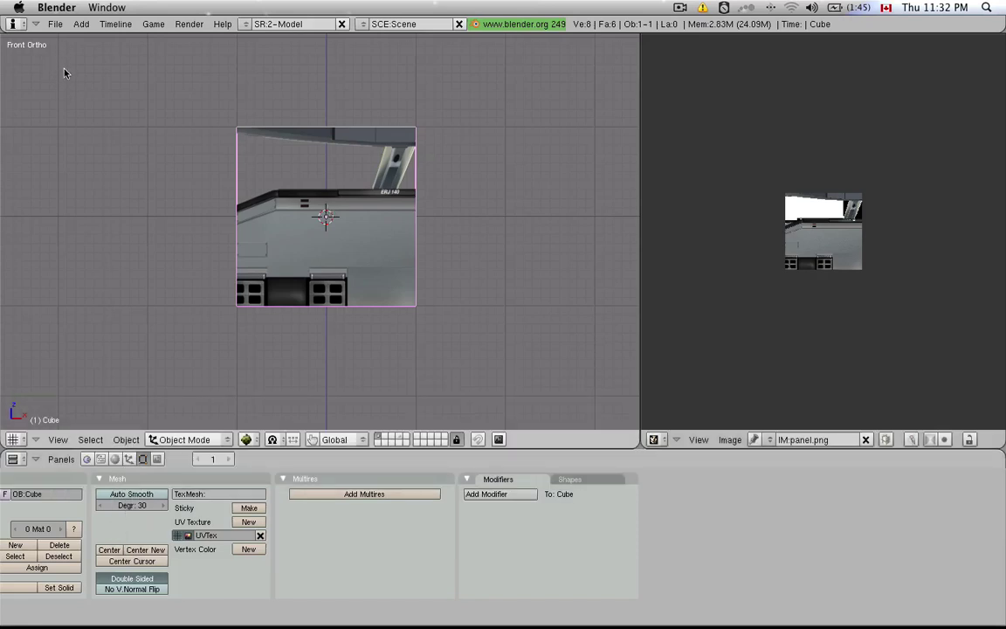
- Save the scene as ERJ140_cockpit.blend in the ERJ140 aircraft folder, one level above its objects folder
{"action": "left_click", "coordinate": [55, 25]}
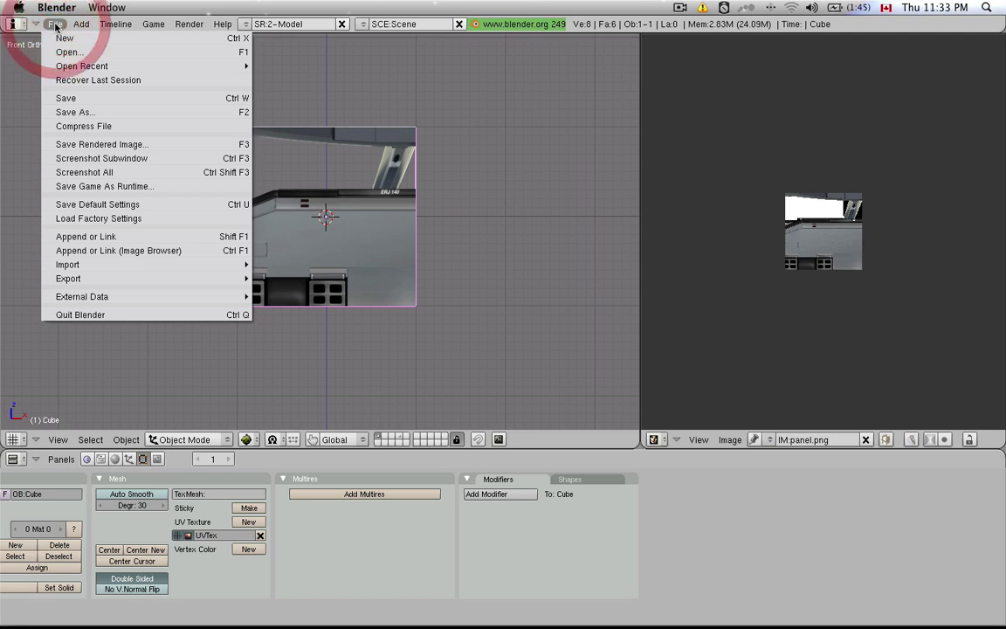
{"action": "left_click", "coordinate": [88, 113]}
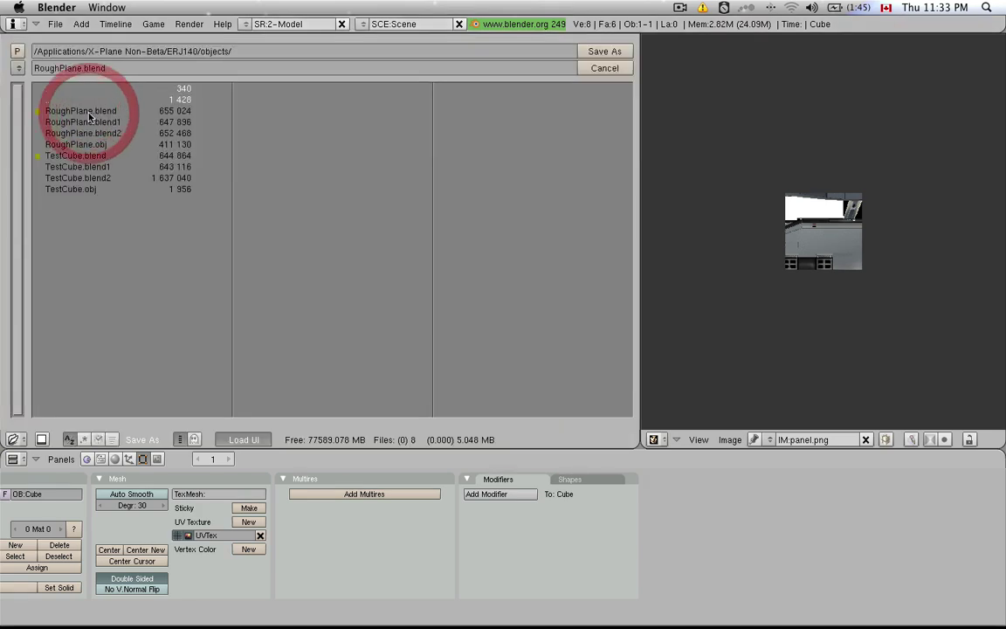
{"action": "left_click", "coordinate": [18, 53]}
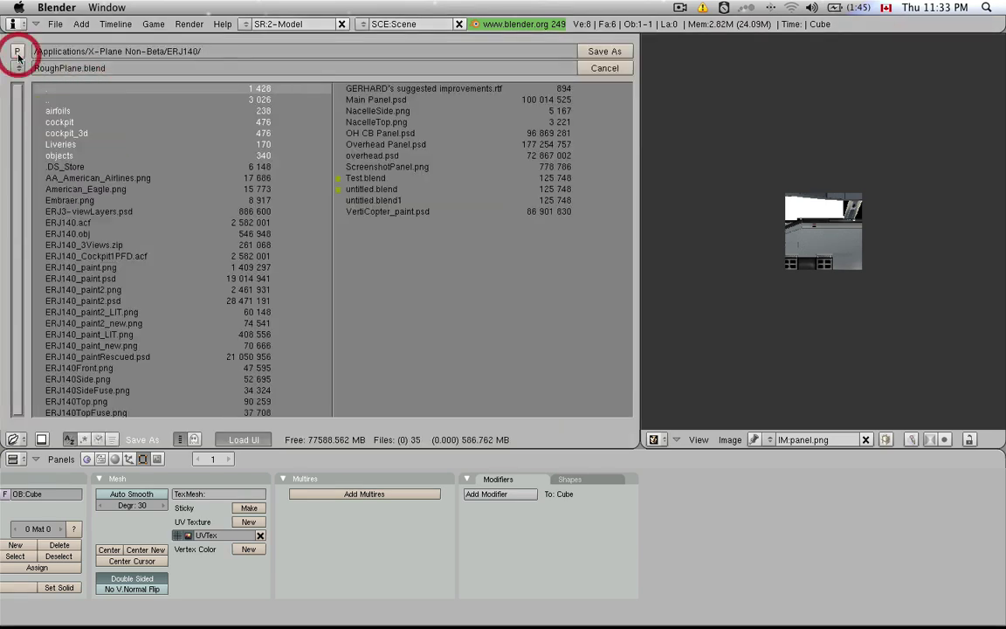
{"action": "left_click", "coordinate": [62, 68]}
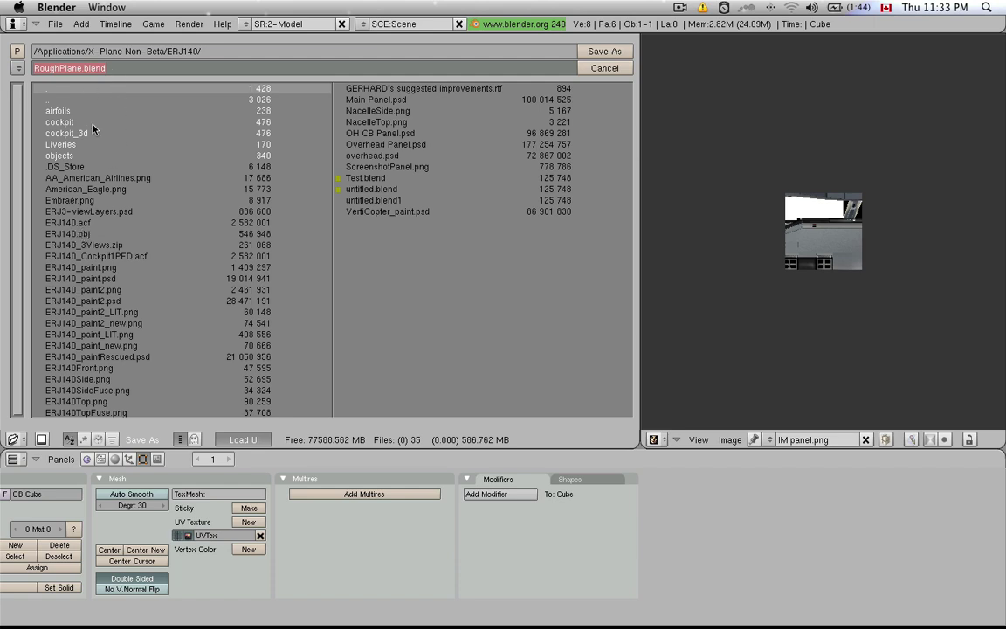
{"action": "type", "text": "ERJ14"}
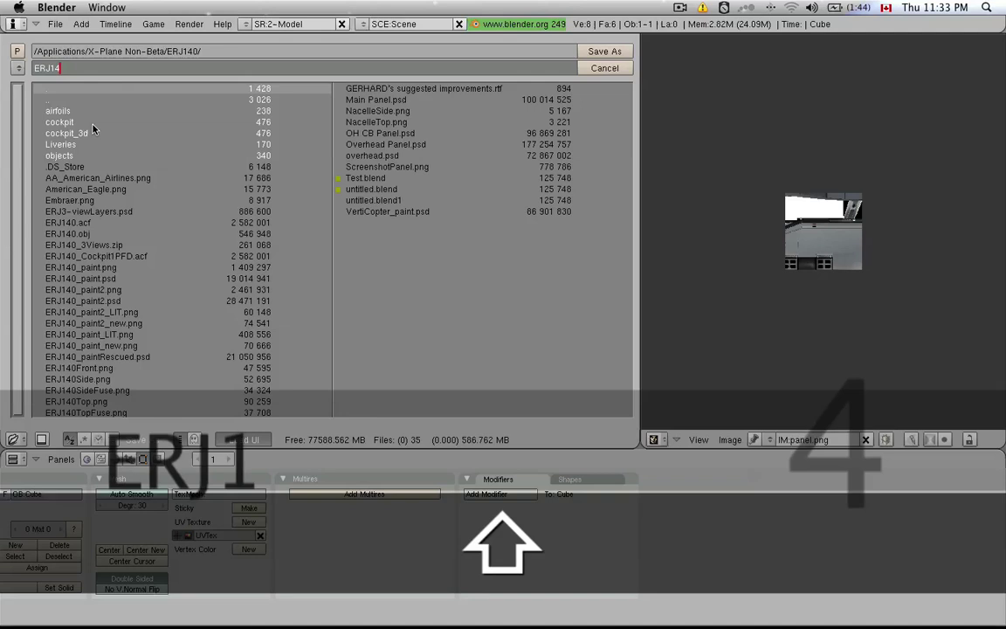
{"action": "type", "text": "0_"}
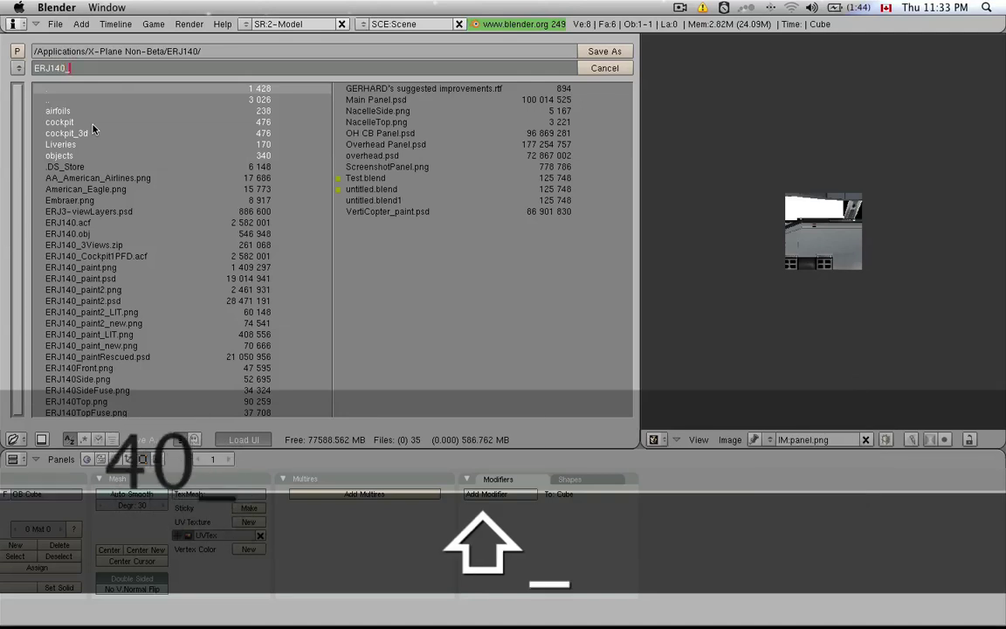
{"action": "type", "text": "cockpit.blend"}
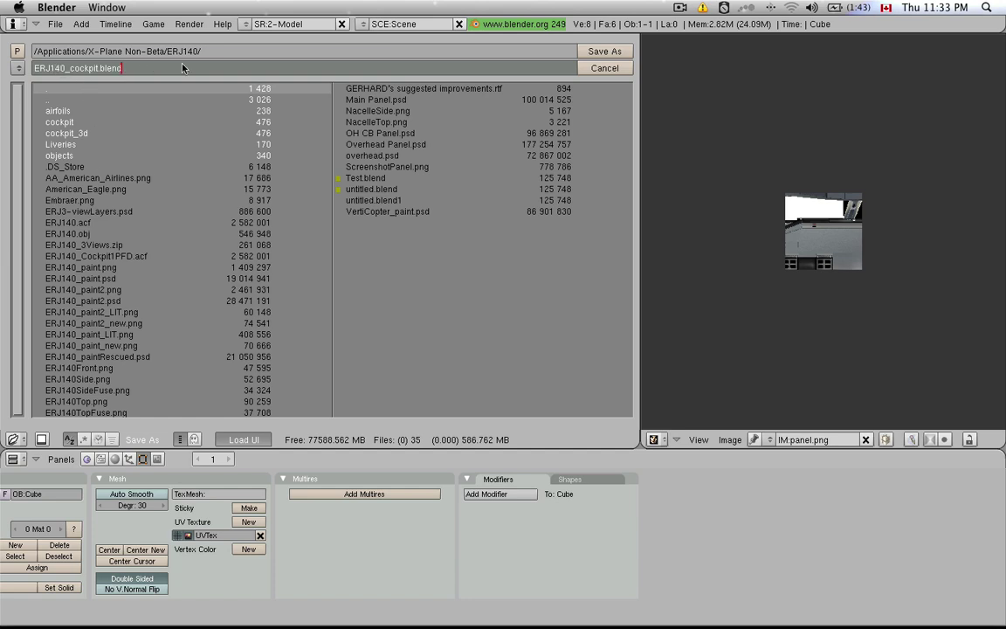
{"action": "left_click", "coordinate": [600, 55]}
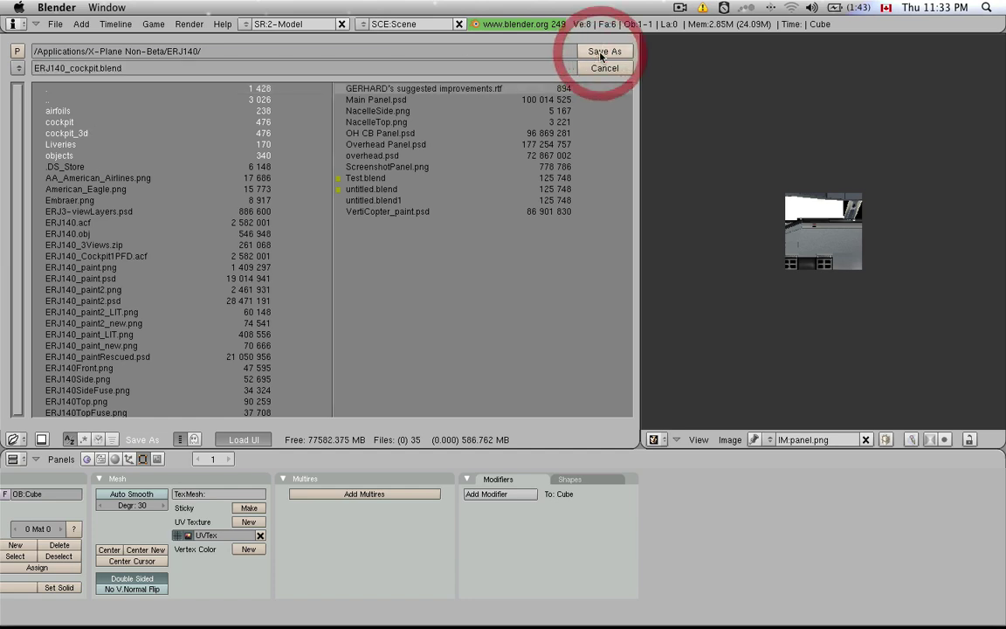
- Export the textured cube as an X-Plane v8/v9 Object (.obj)
{"action": "left_click", "coordinate": [55, 23]}
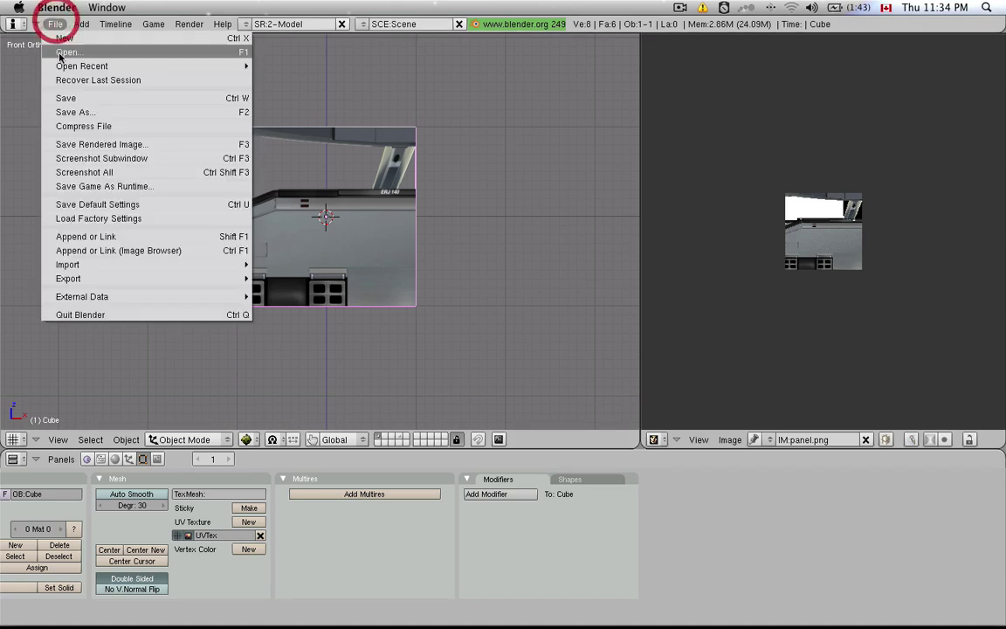
{"action": "mouse_move", "coordinate": [174, 278]}
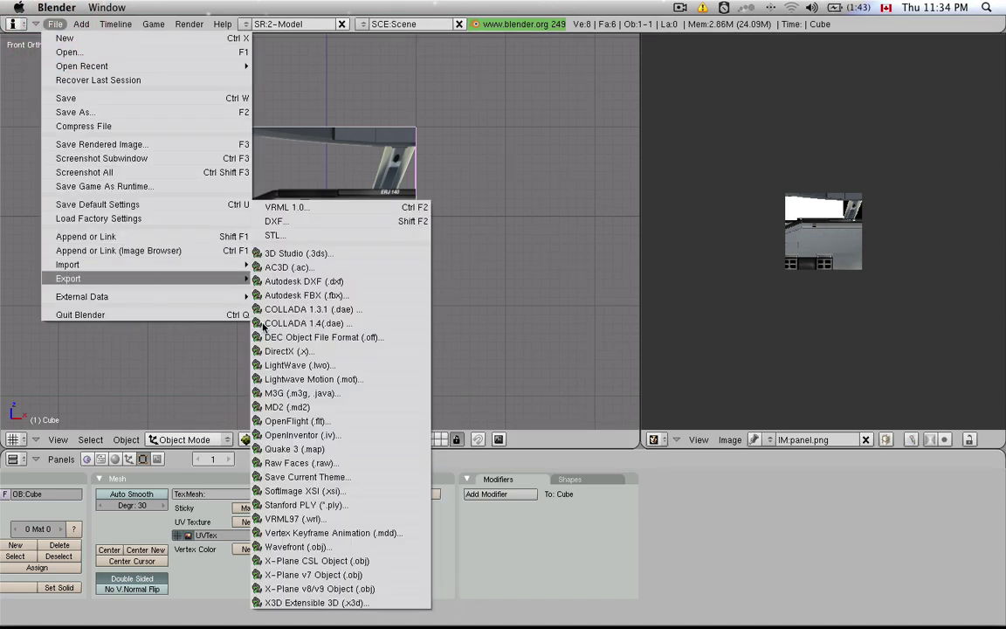
{"action": "left_click", "coordinate": [342, 588]}
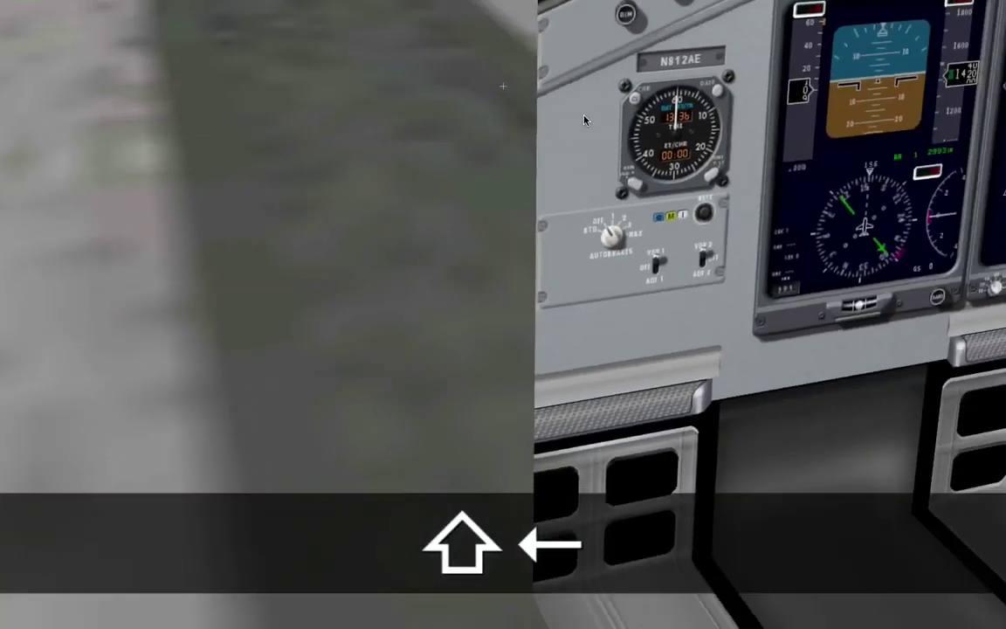
- Switch to X-Plane and examine the panel-textured cube in the ERJ 140 cockpit from several angles, inside and from farther back
{"action": "key", "text": "Right"}
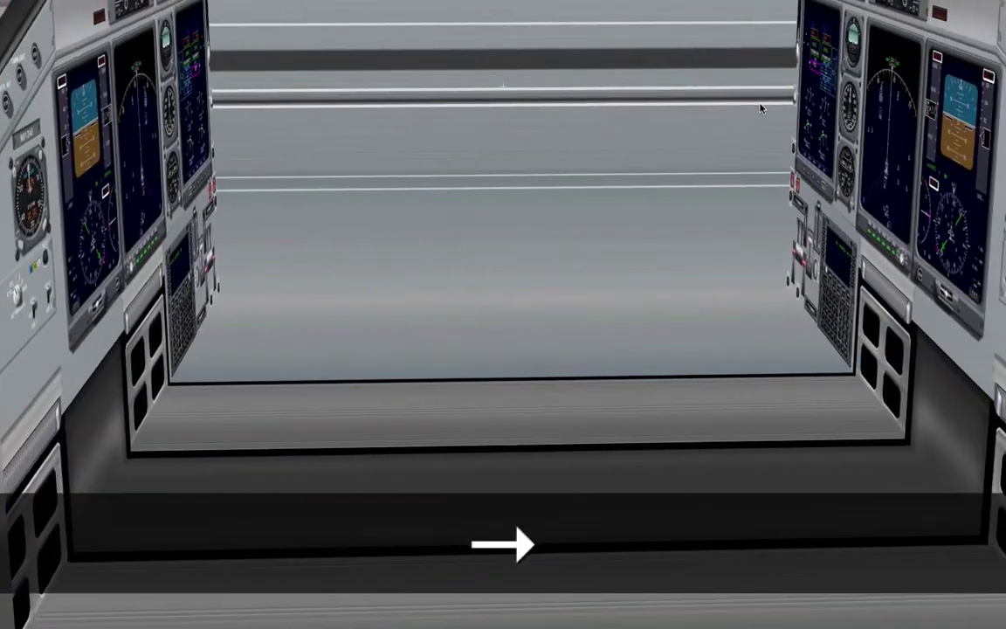
{"action": "key", "text": "shift+Right"}
{"action": "key", "text": "Up"}
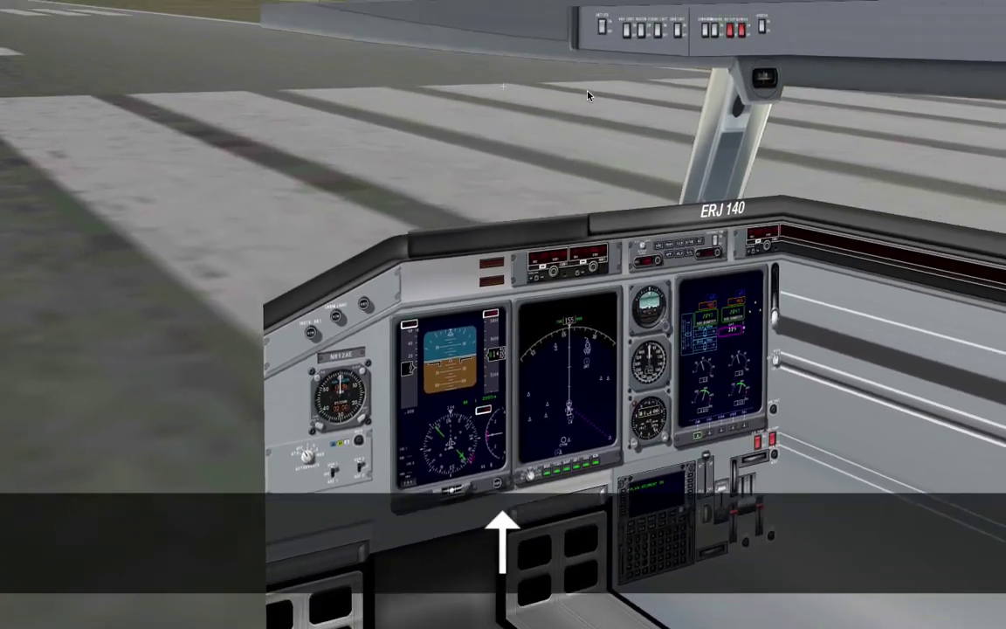
{"action": "key", "text": "Down"}
{"action": "key", "text": "Up"}
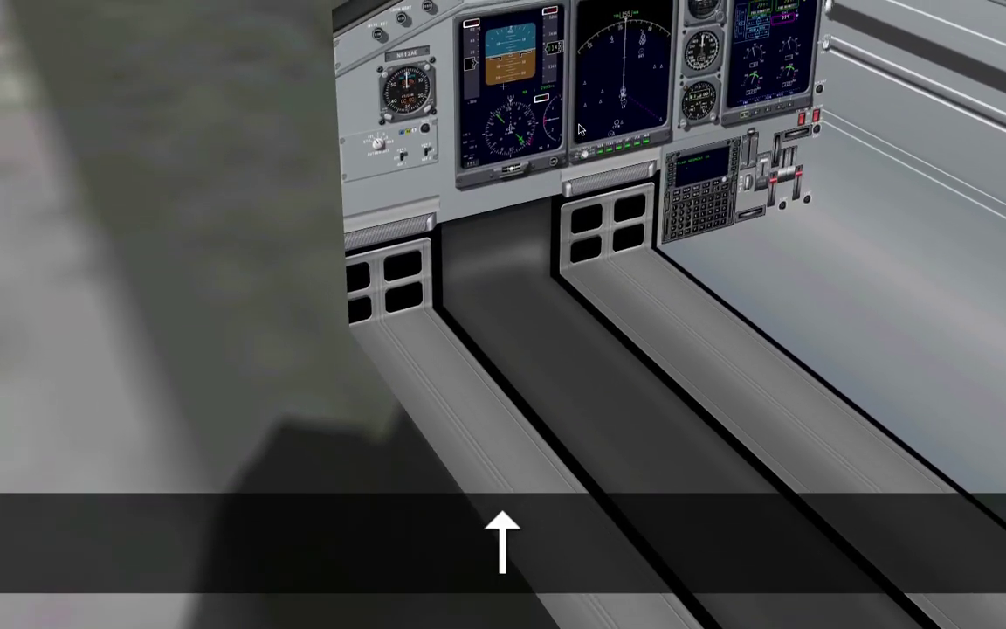
{"action": "key", "text": "slash"}
{"action": "key", "text": "shift+Right"}
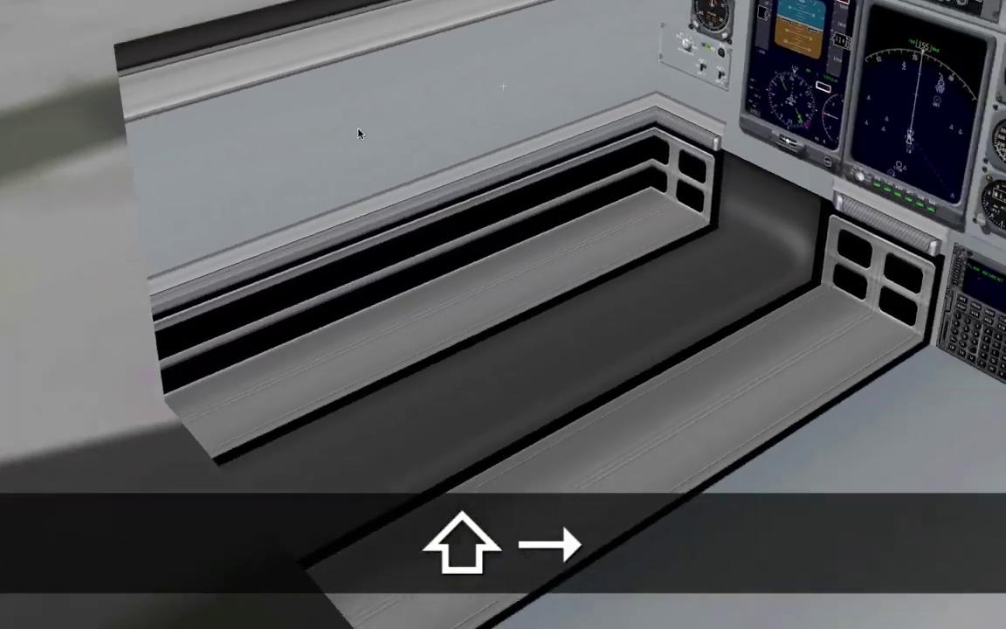
{"action": "key", "text": "Down"}
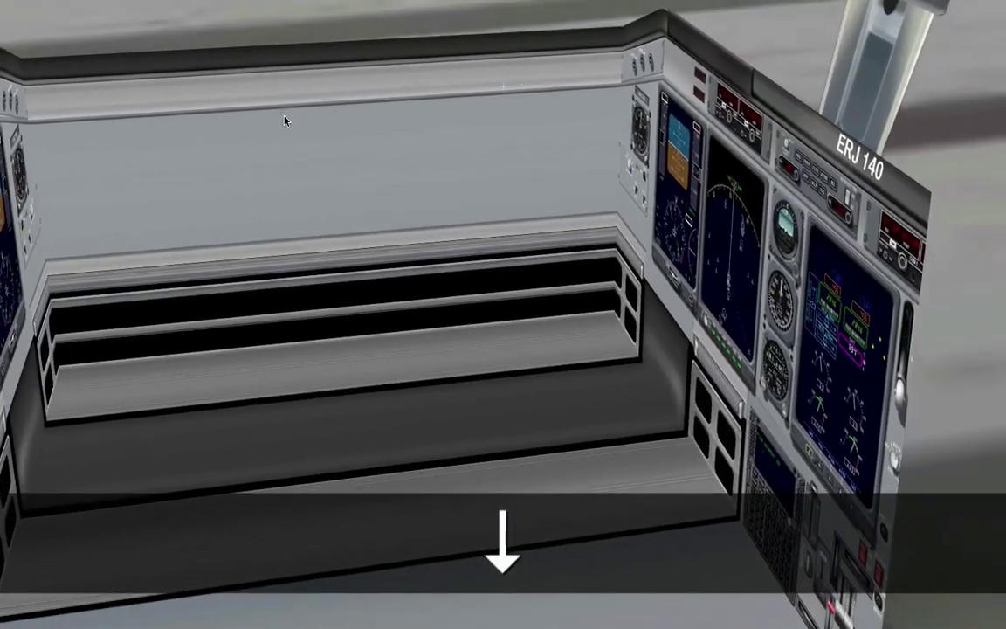
{"action": "key", "text": "Left"}
{"action": "key", "text": "Left"}
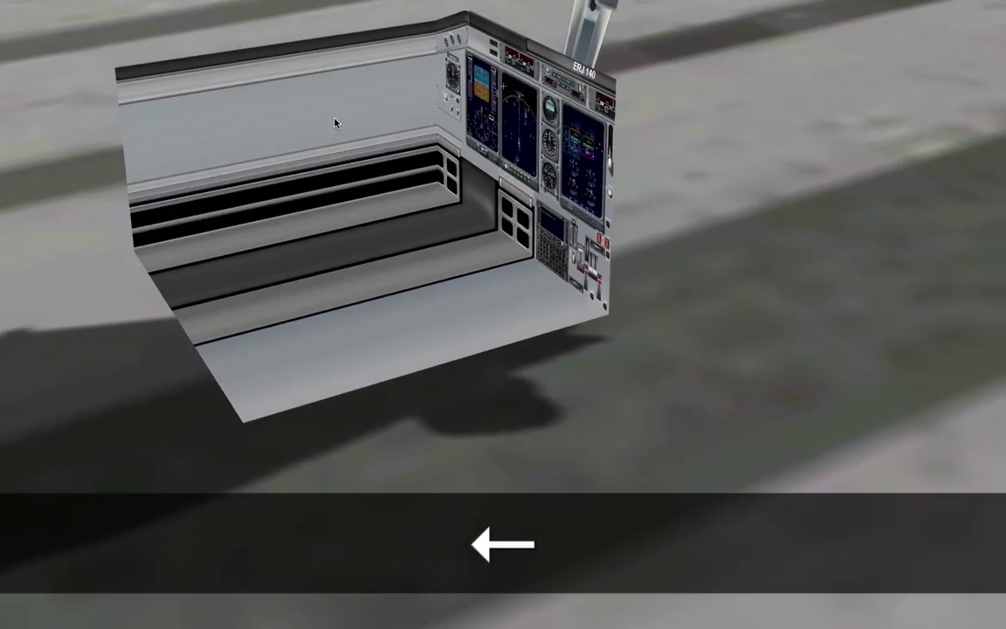
- Switch to the forward panel view and look over the runway ahead of the instrument panel
{"action": "key", "text": "w"}
{"action": "key", "text": "Up"}
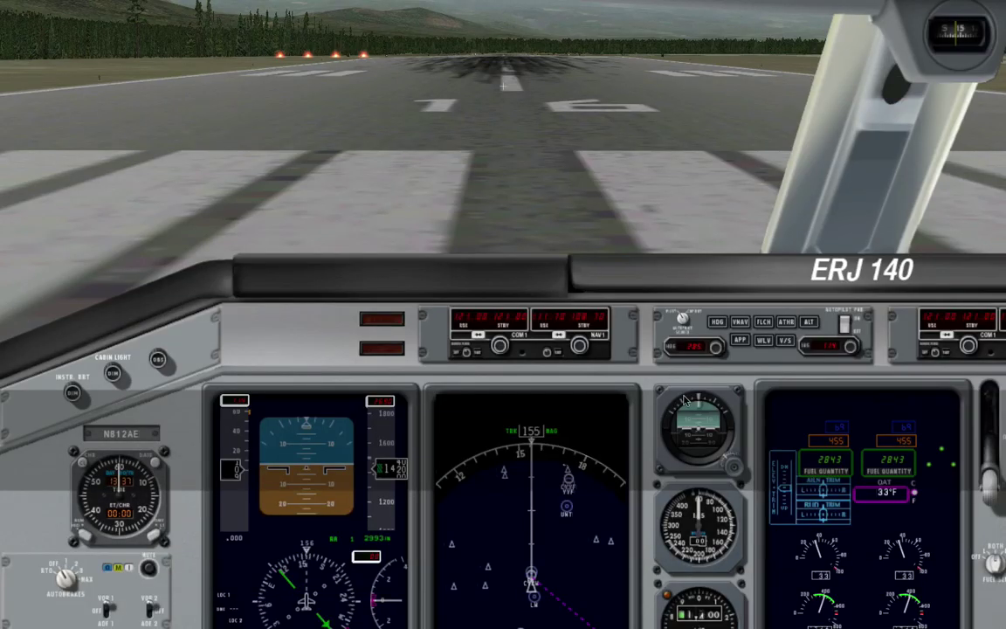
{"action": "key", "text": "Up"}
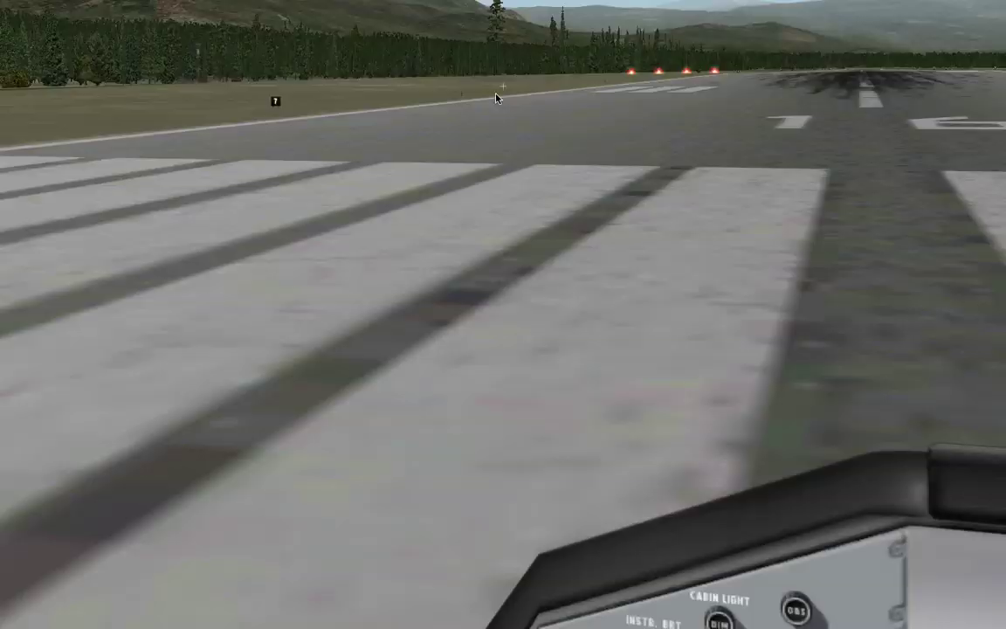